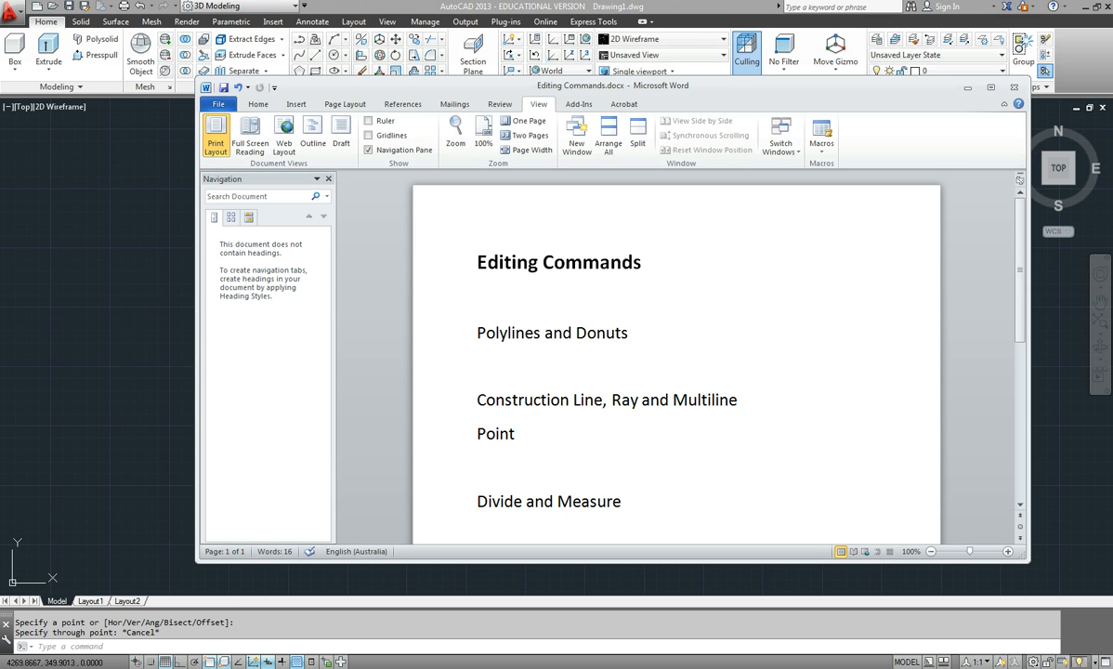
- Read through the Editing Commands list in the Word document and switch to the AutoCAD drawing
scroll(677, 362, "down", 4)
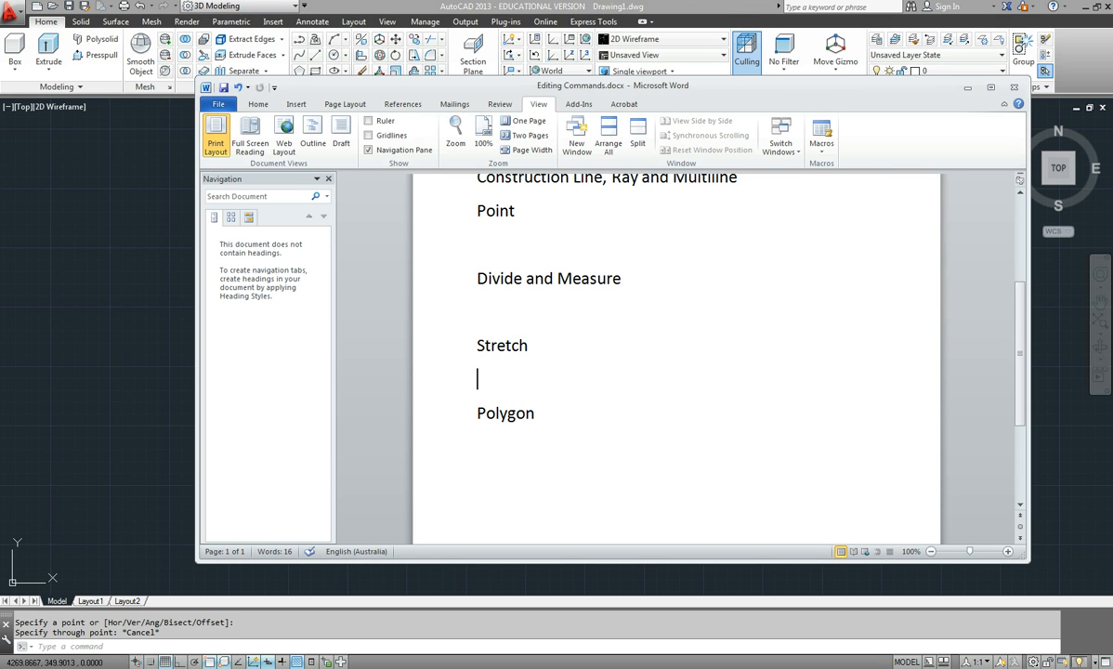
scroll(1019, 180, "up", 4)
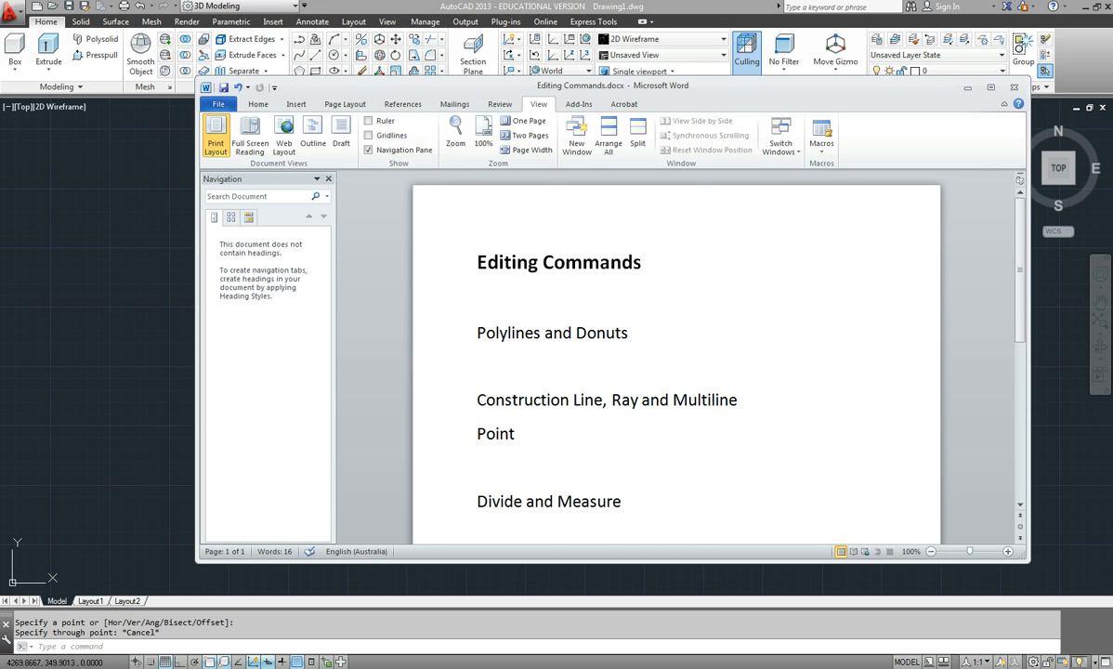
left_click(114, 325)
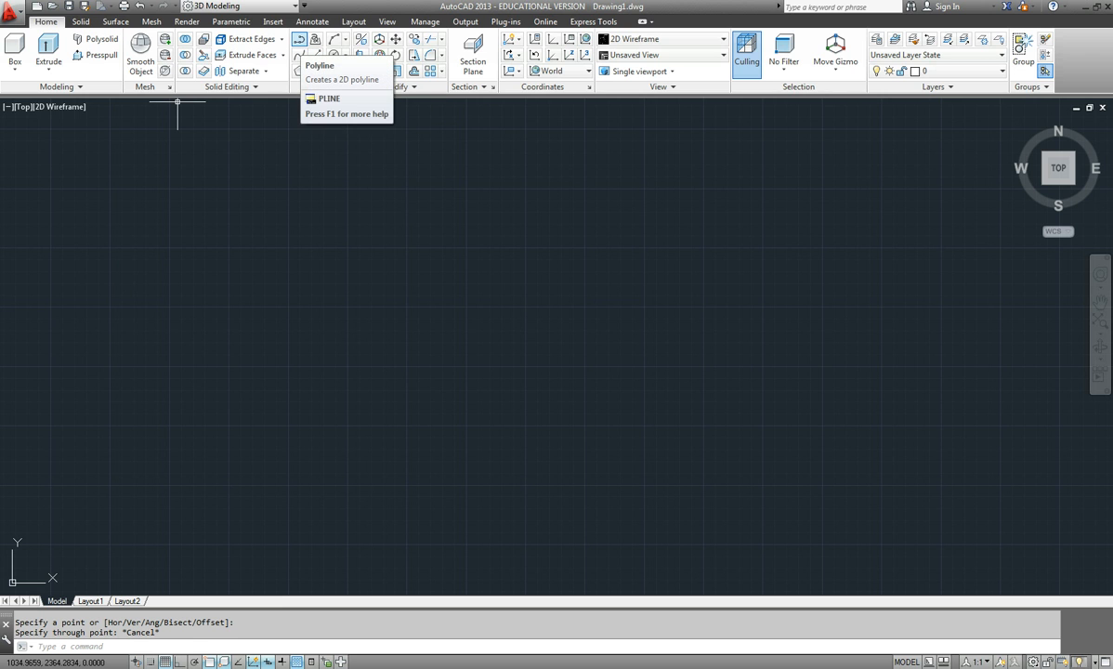
- Draw an open stepped polyline with horizontal, vertical and horizontal segments, and select it to check that it is a single object
left_click(299, 39)
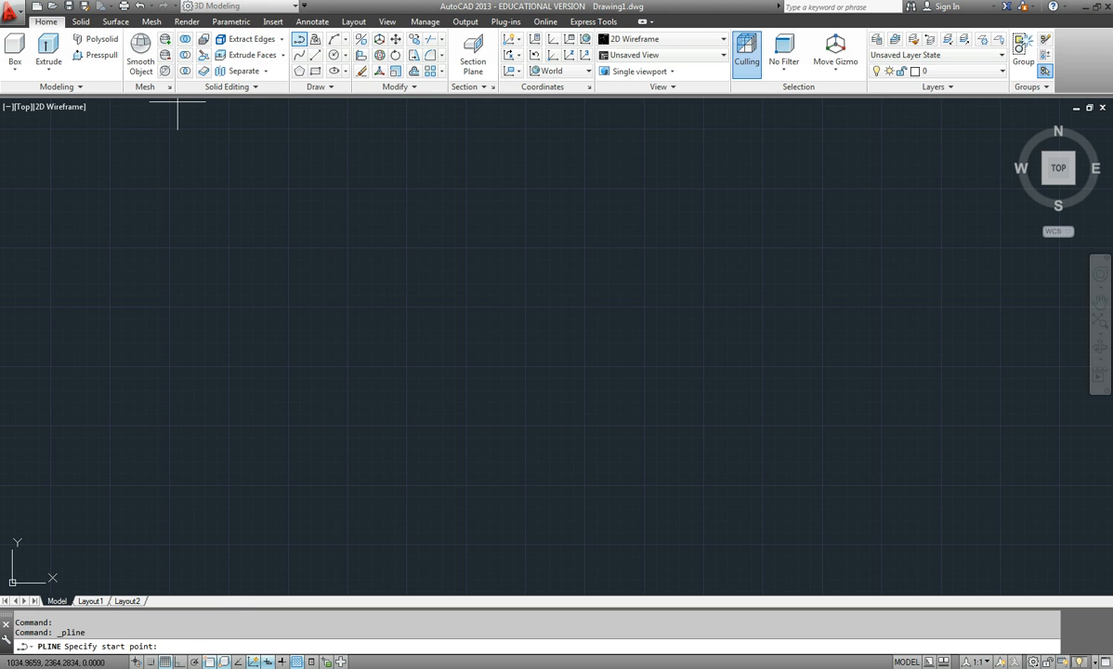
left_click(347, 307)
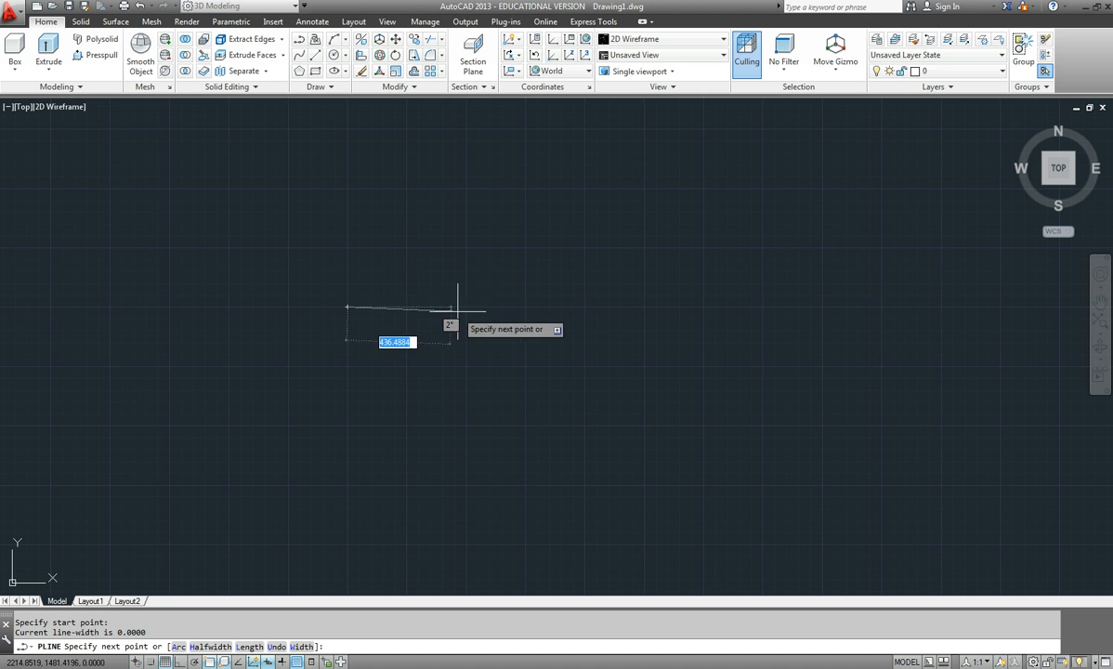
left_click(471, 306)
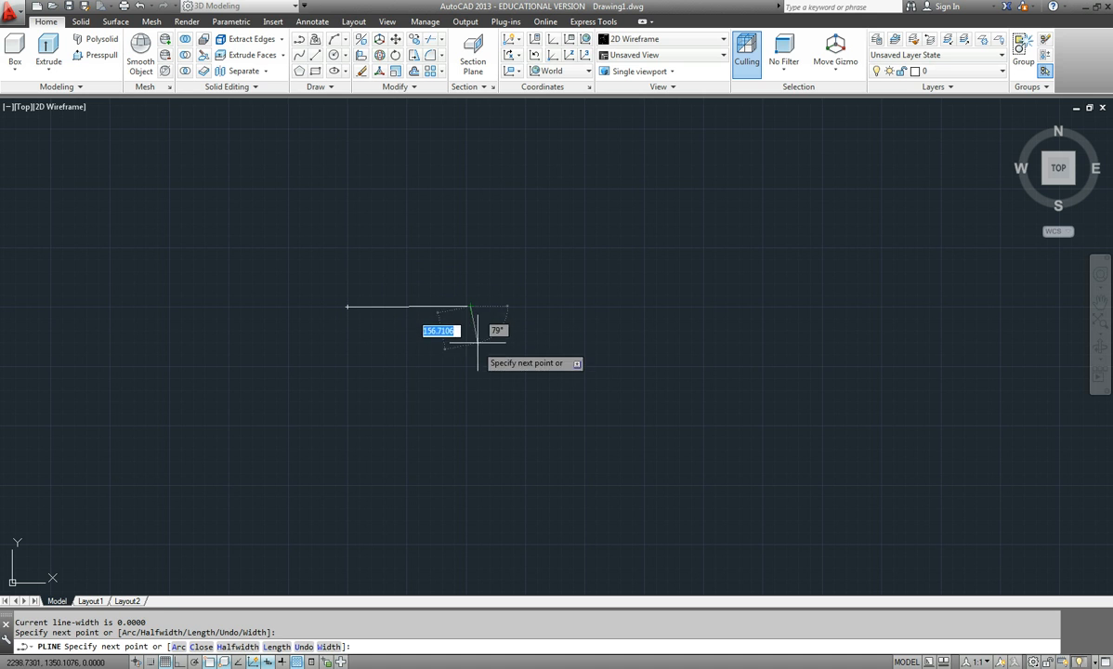
left_click(471, 401)
left_click(630, 402)
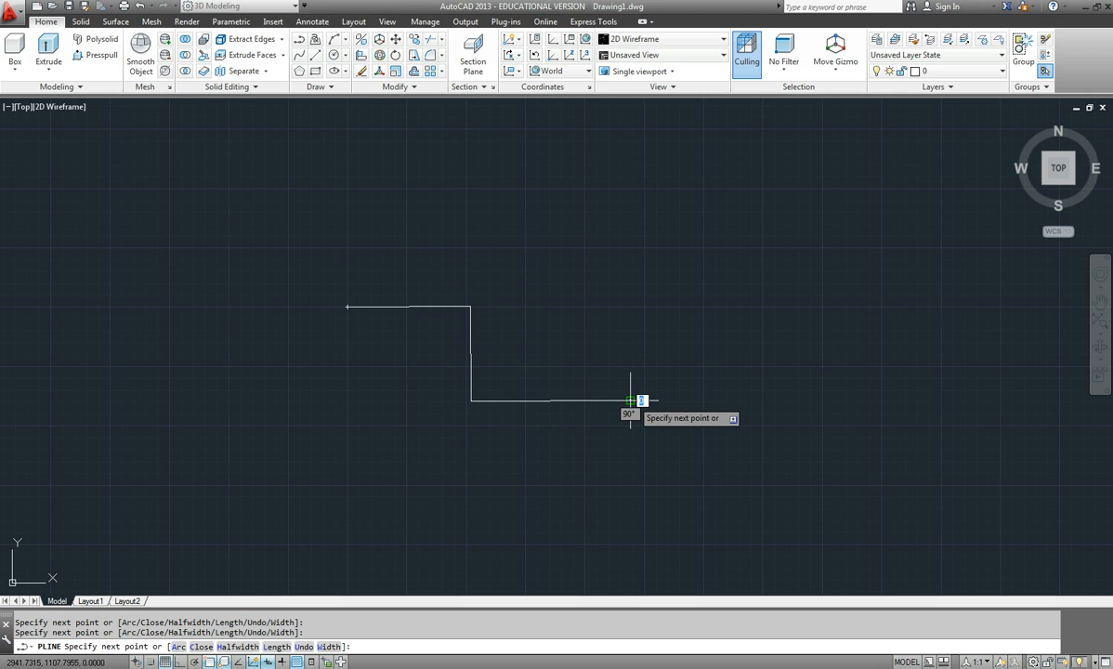
key("Return")
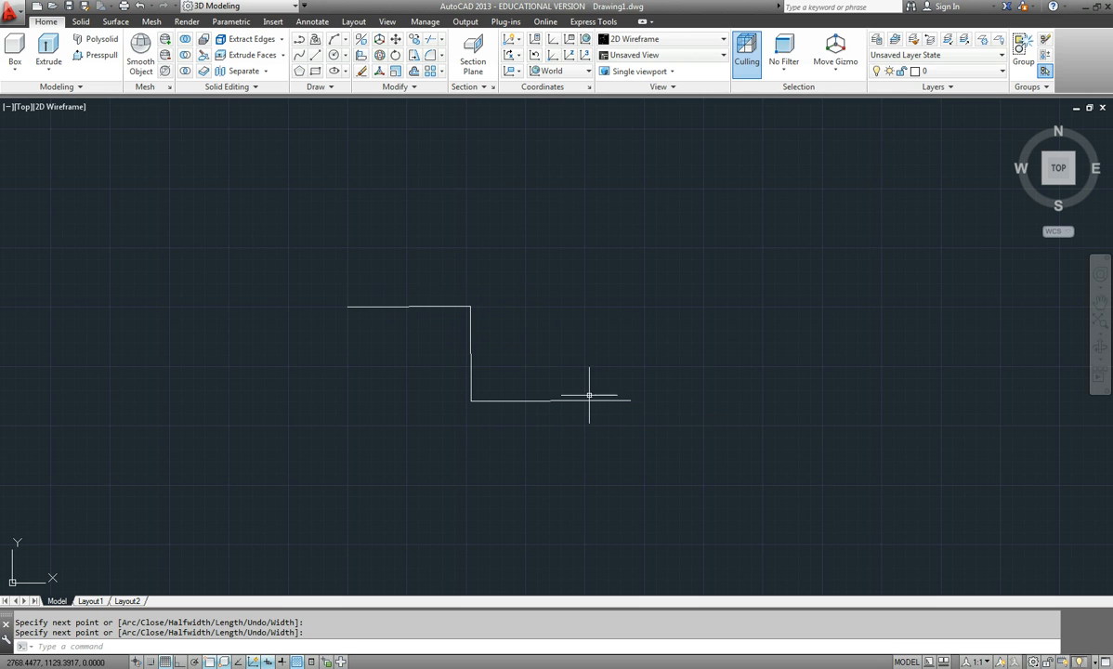
left_click(594, 401)
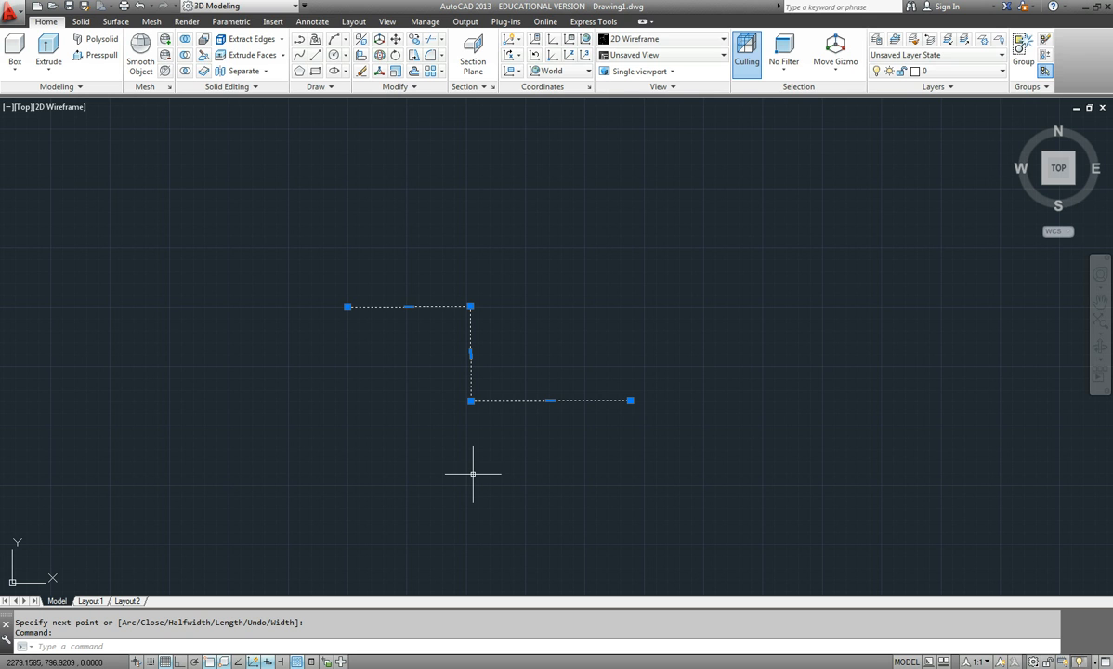
key("Escape")
- Draw a similar three-segment step above the polyline with the Line command, and select its vertical segment to check that it is separate
left_click(315, 55)
left_click(400, 225)
left_click(534, 225)
left_click(534, 349)
left_click(703, 347)
key("Escape")
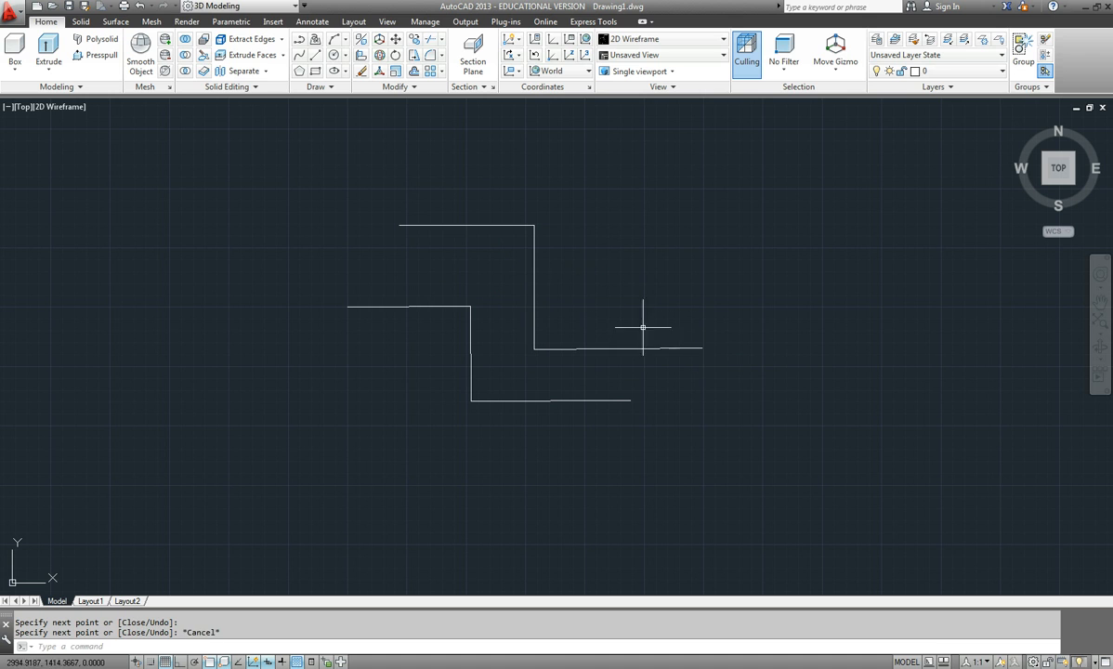
left_click(534, 268)
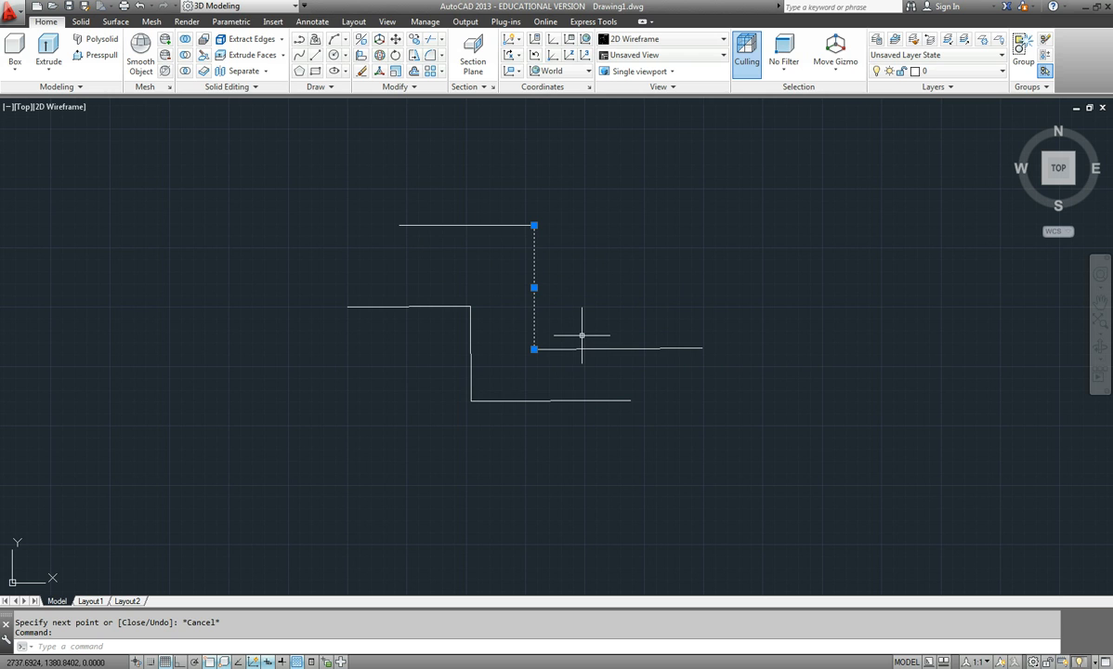
key("Escape")
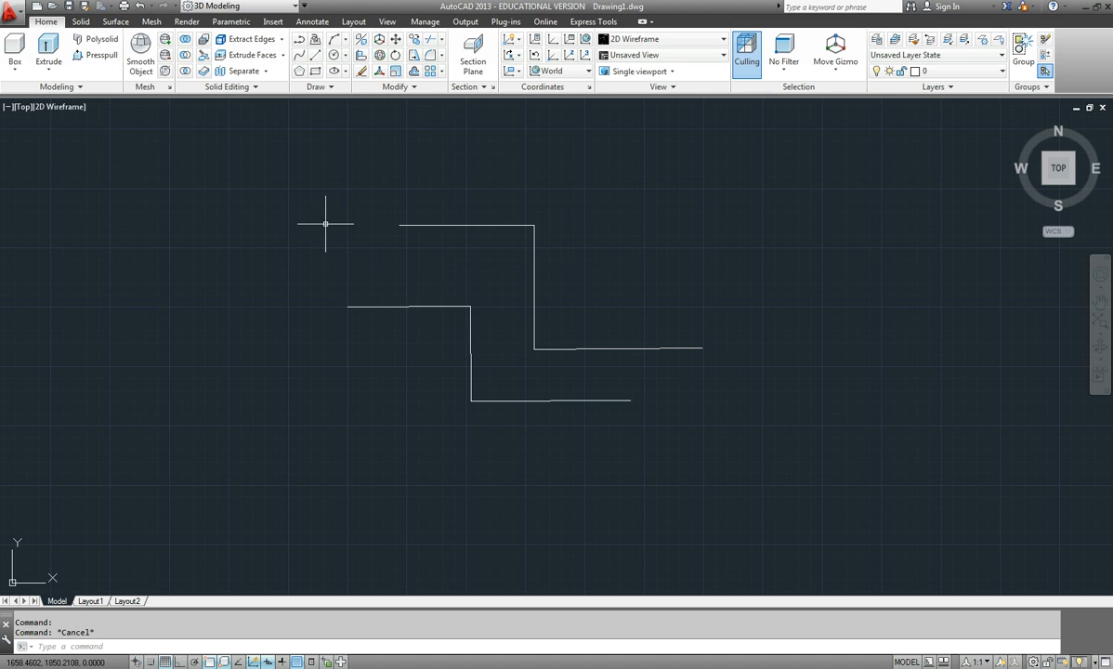
- Start a polyline to the right of the steps with polar tracking on, using a horizontal segment followed by a downward semicircular arc
left_click(299, 39)
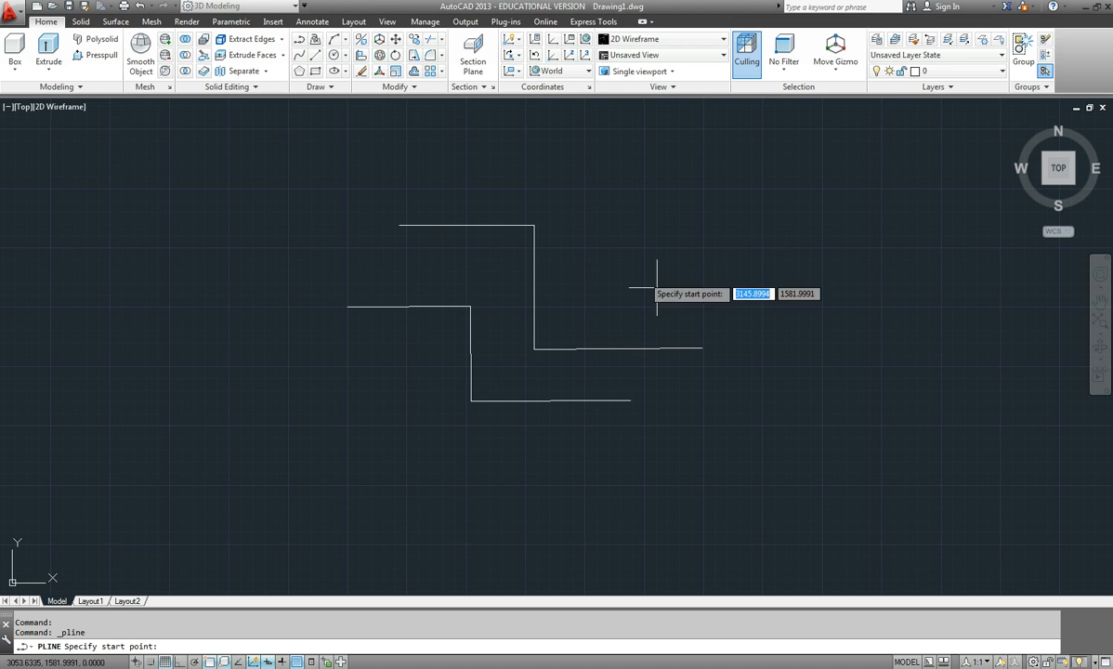
left_click(680, 243)
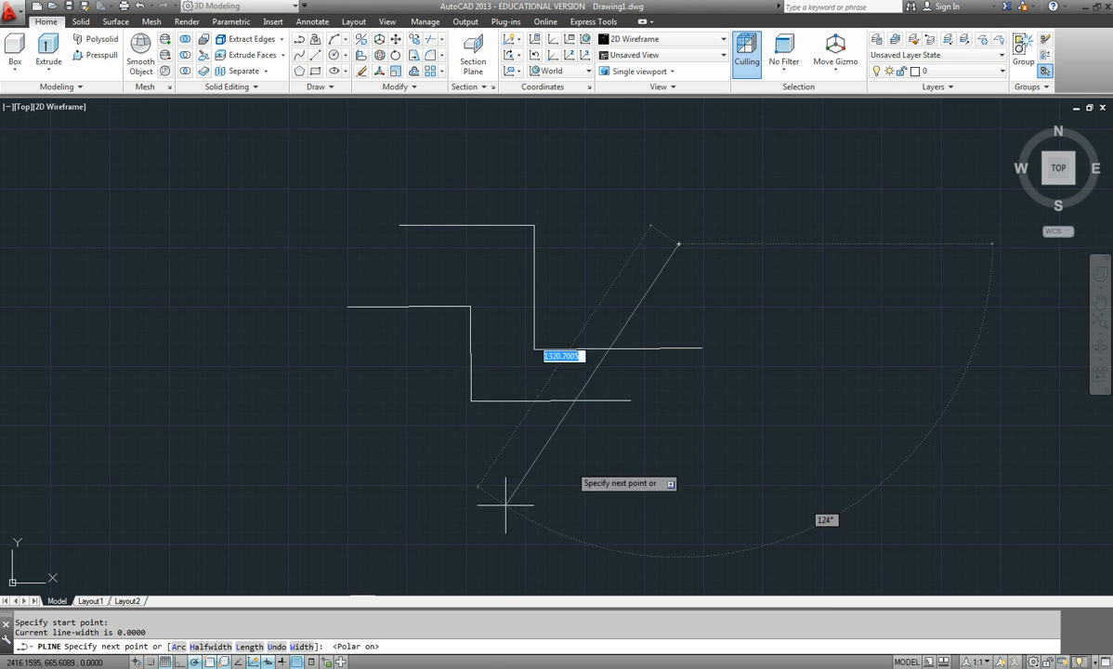
left_click(864, 243)
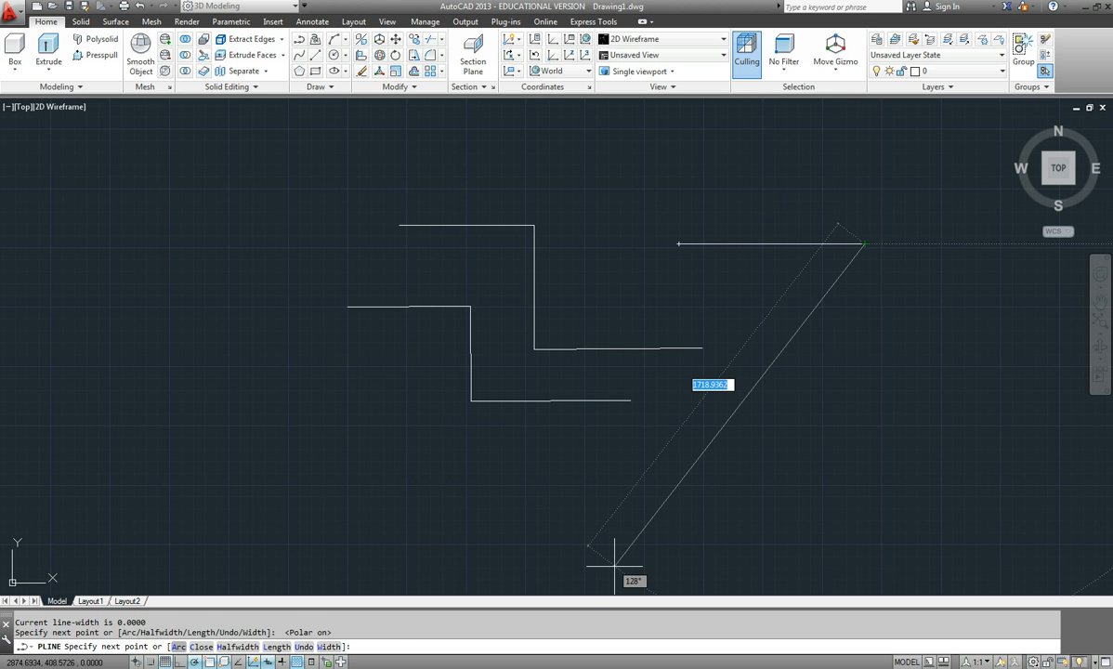
type("A")
key("Return")
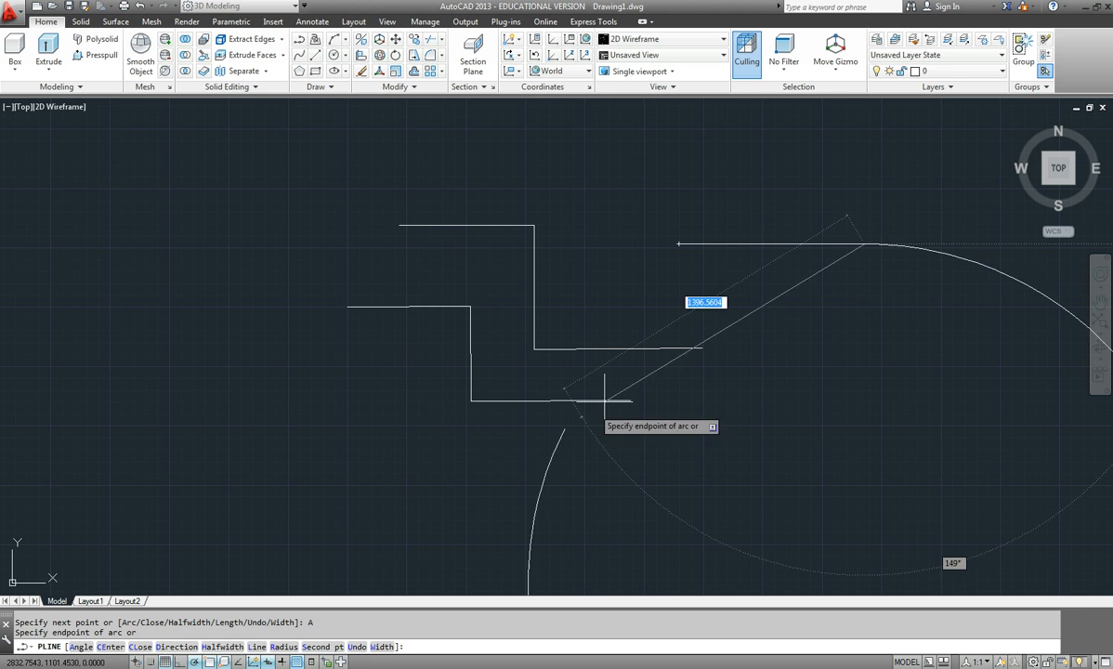
left_click(857, 355)
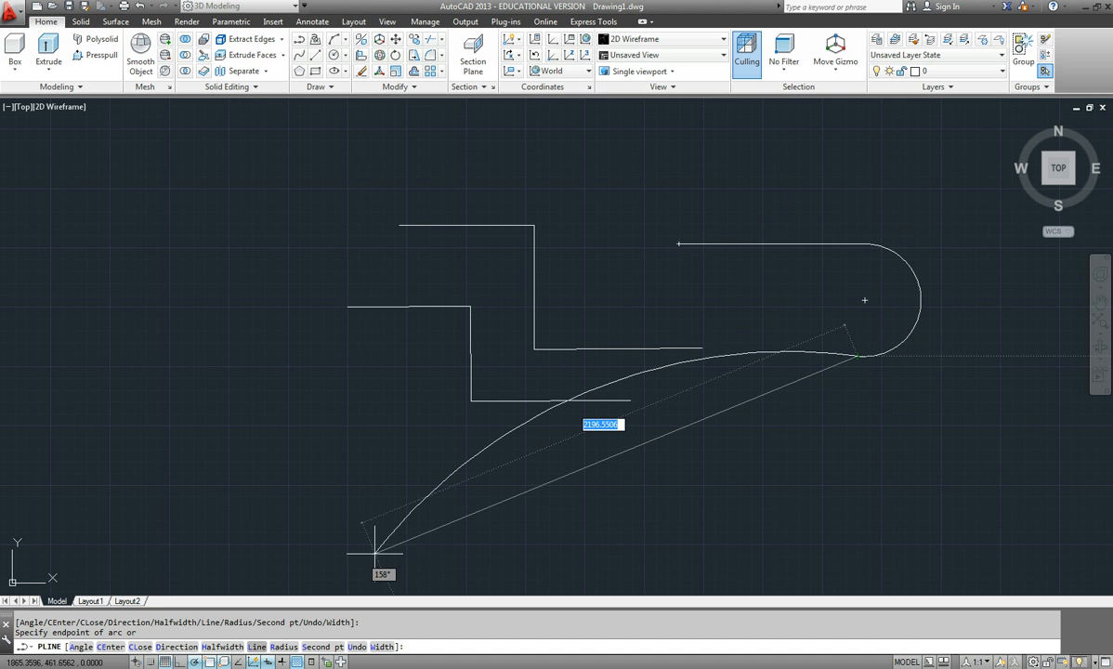
- Continue the polyline with a vertical line segment downward and two opposite semicircular arcs running leftward
type("L")
key("Return")
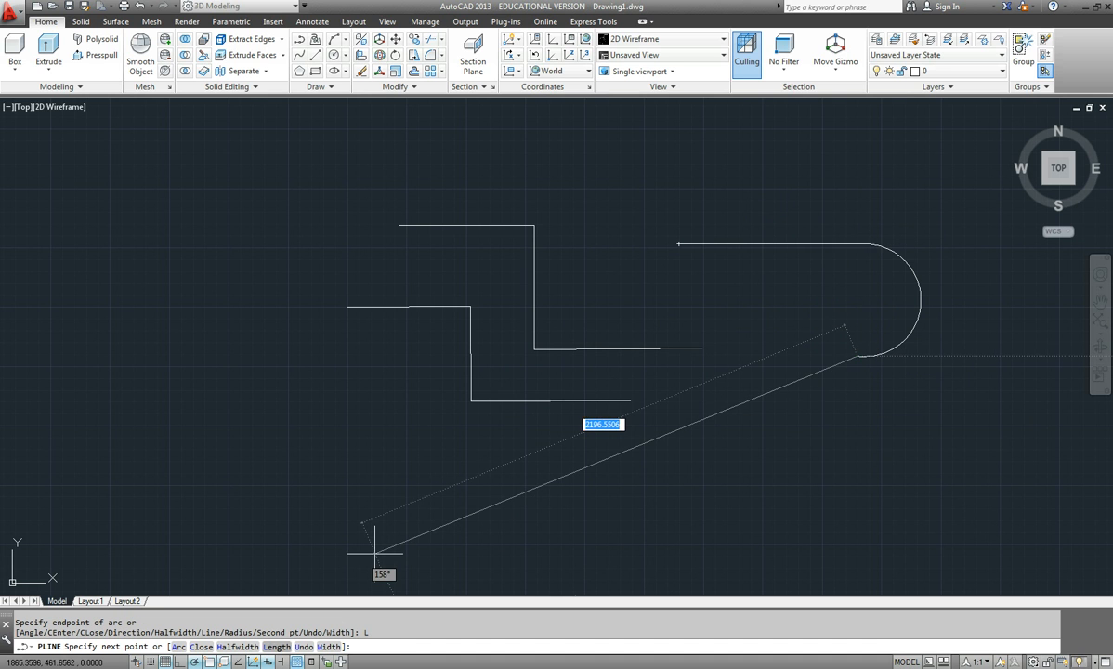
left_click(857, 450)
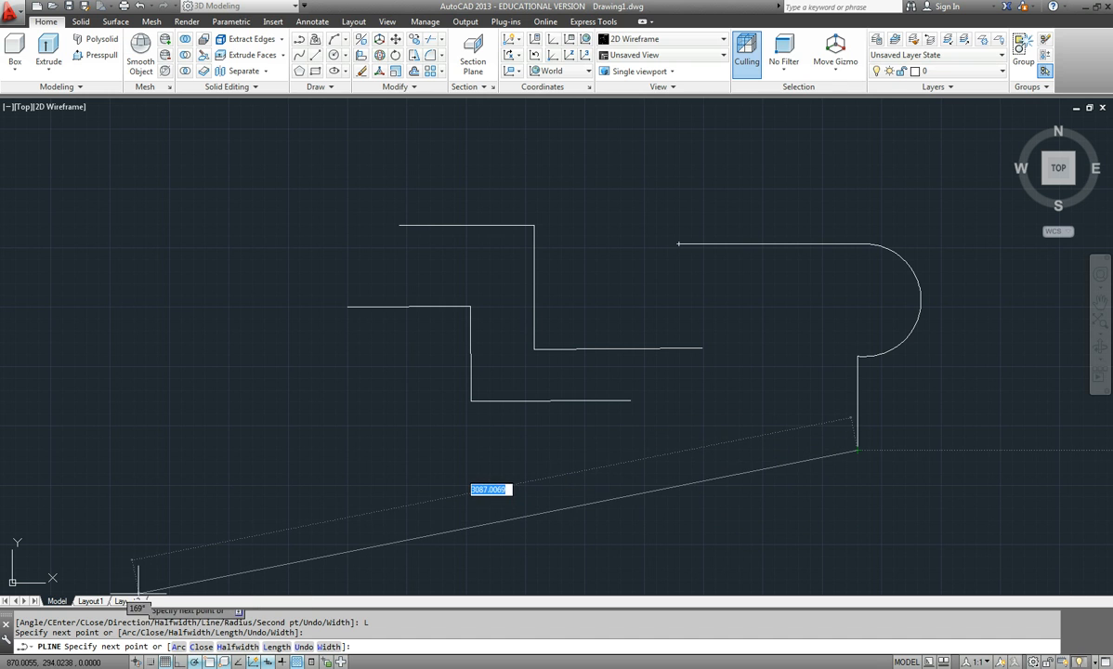
type("A")
key("Return")
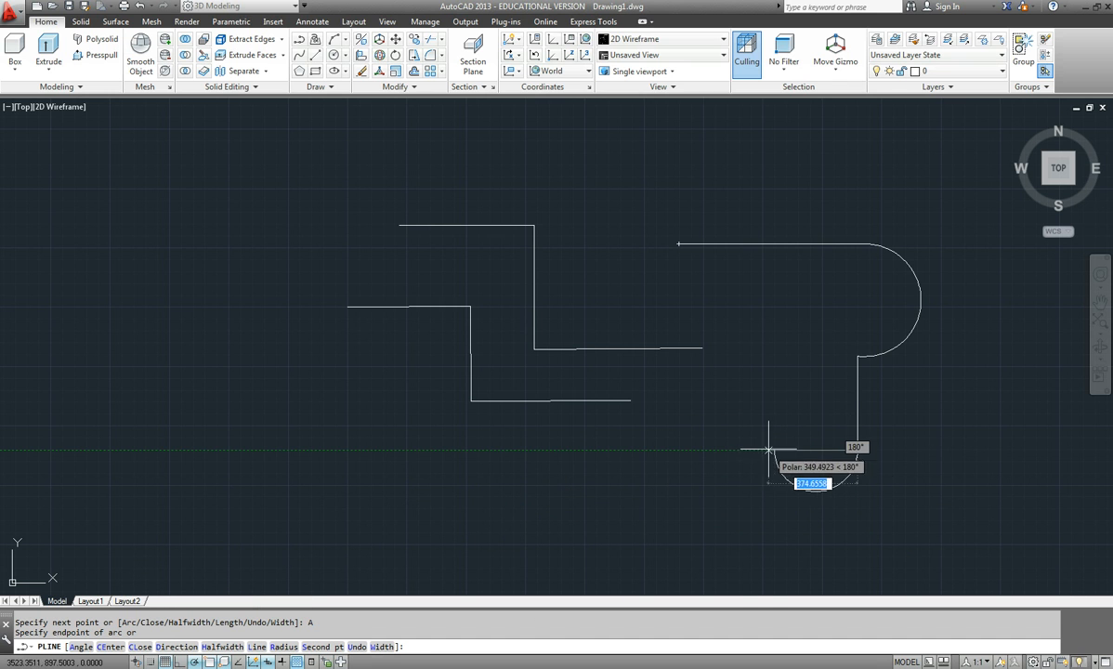
left_click(752, 451)
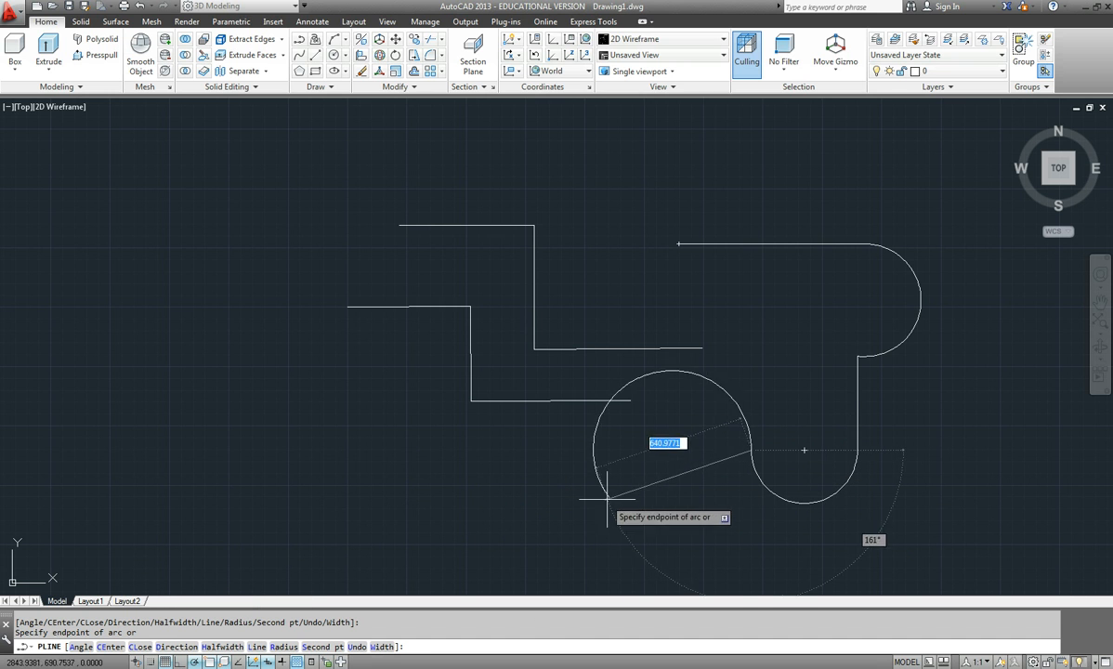
left_click(656, 450)
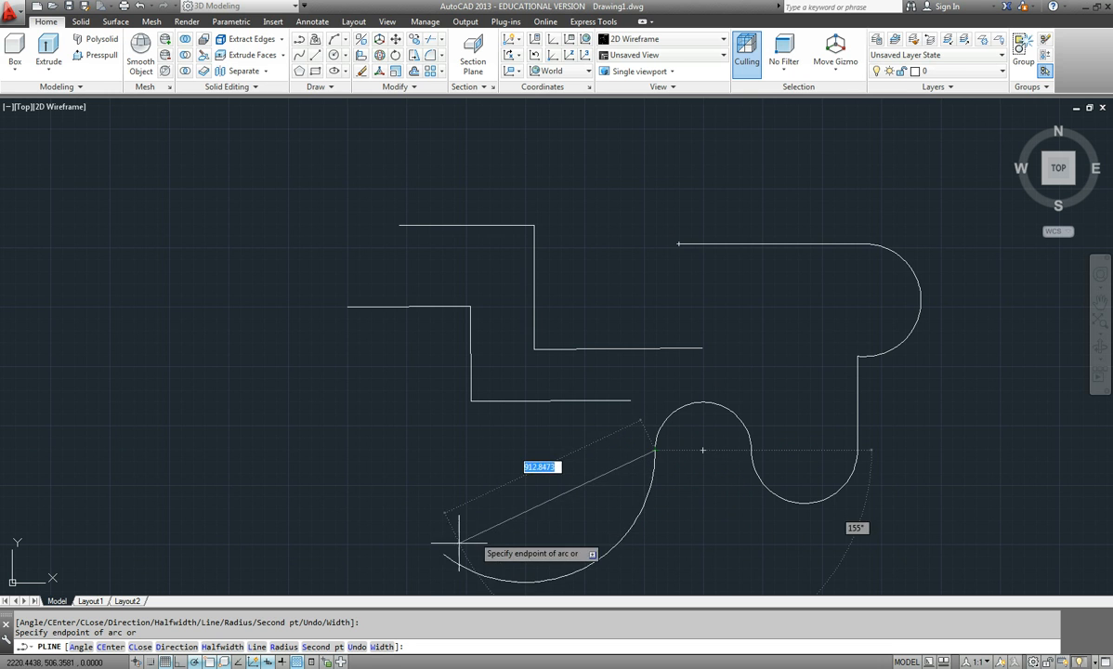
- Switch the polyline back to line mode and add a long horizontal segment leftward from the last arc
type("L")
key("Return")
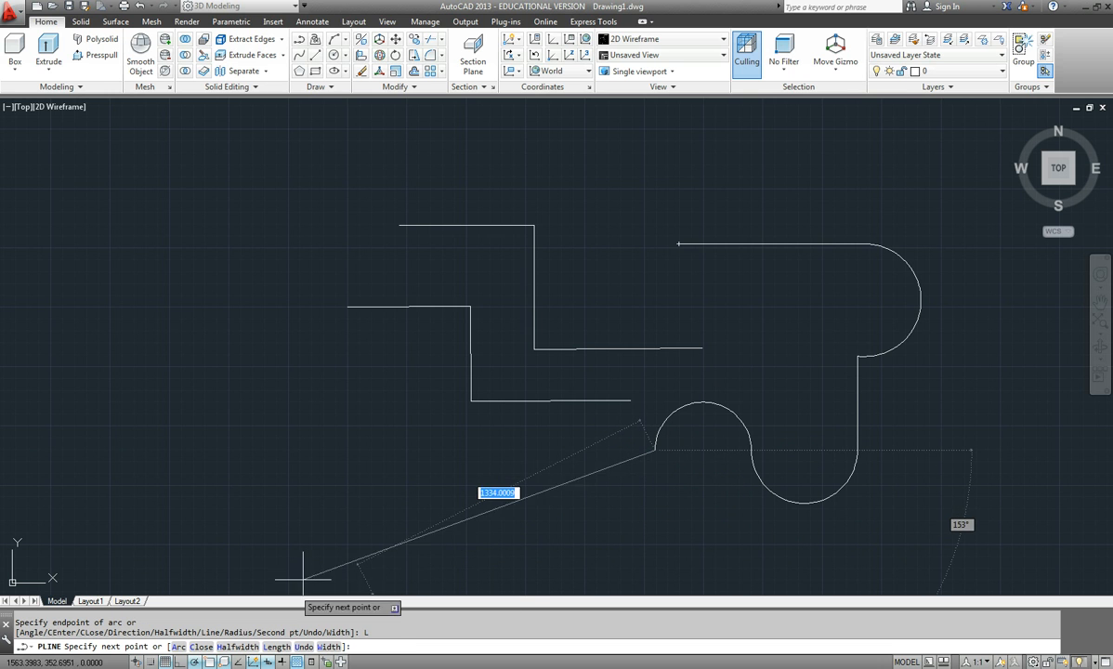
left_click(484, 449)
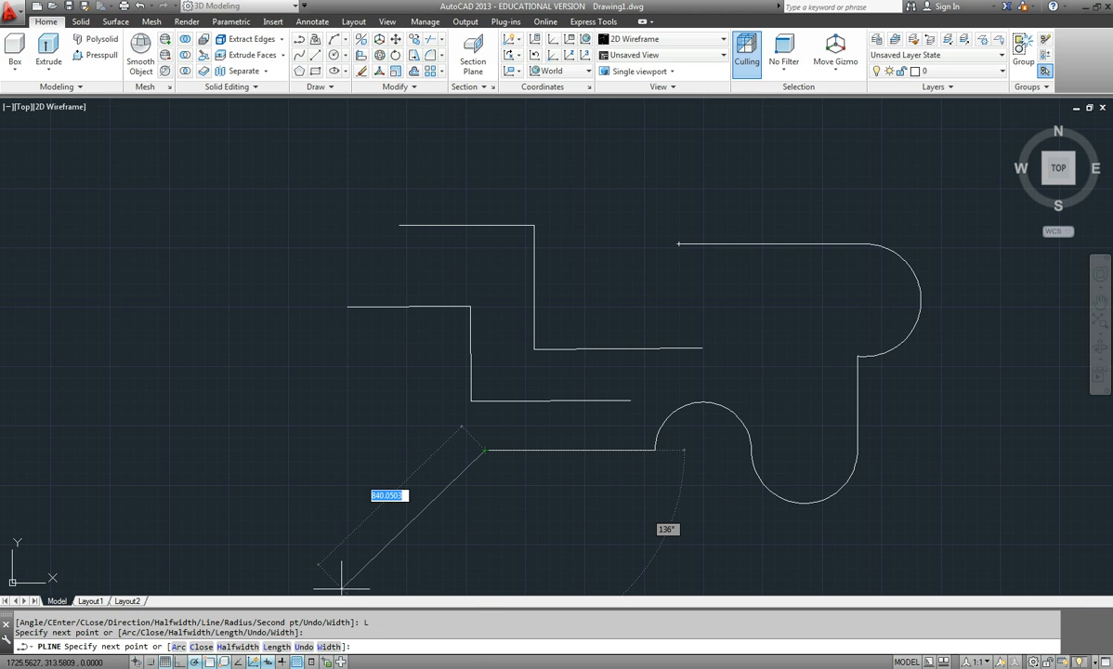
left_click(486, 451)
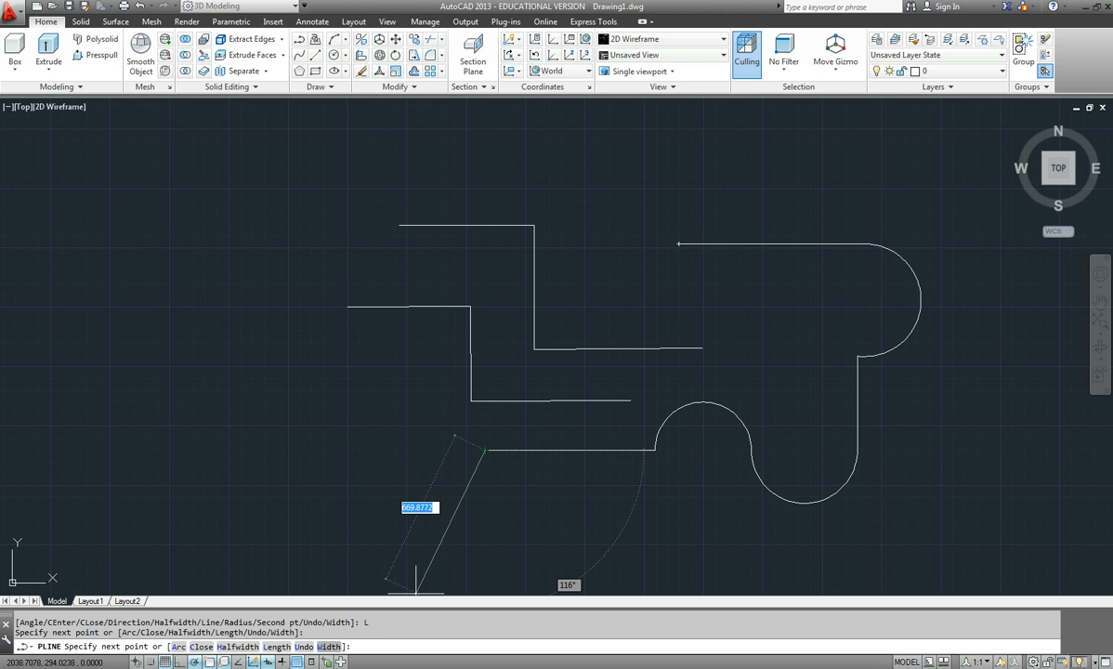
- Add a short tapered horizontal segment with starting width 5 and ending width 0, and end the polyline
type("w")
key("Return")
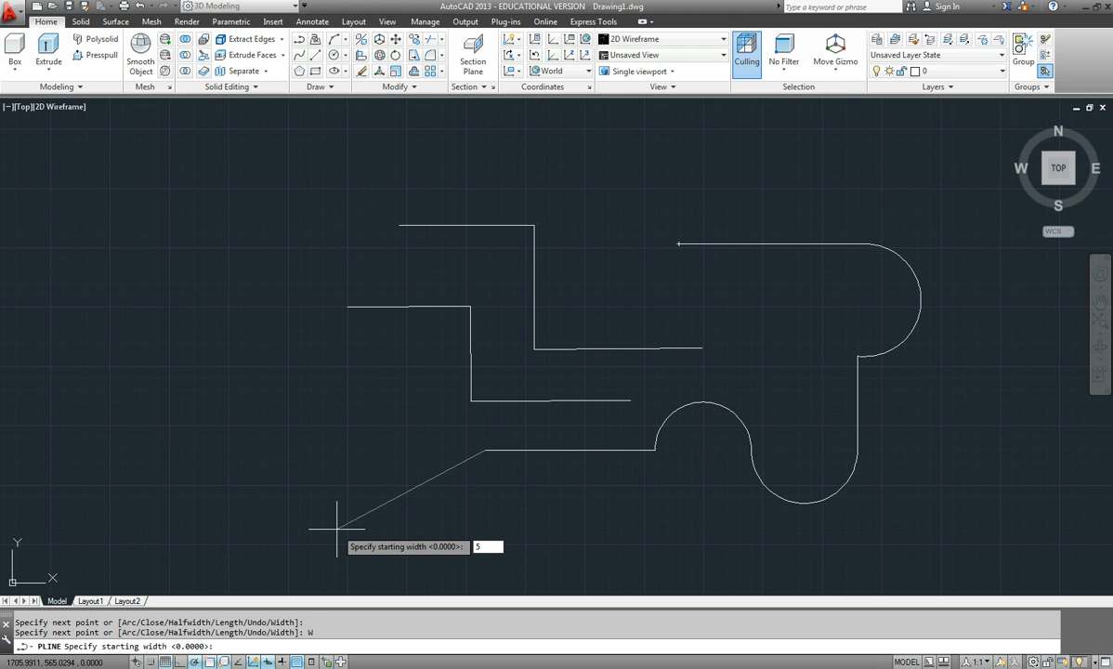
key("Return")
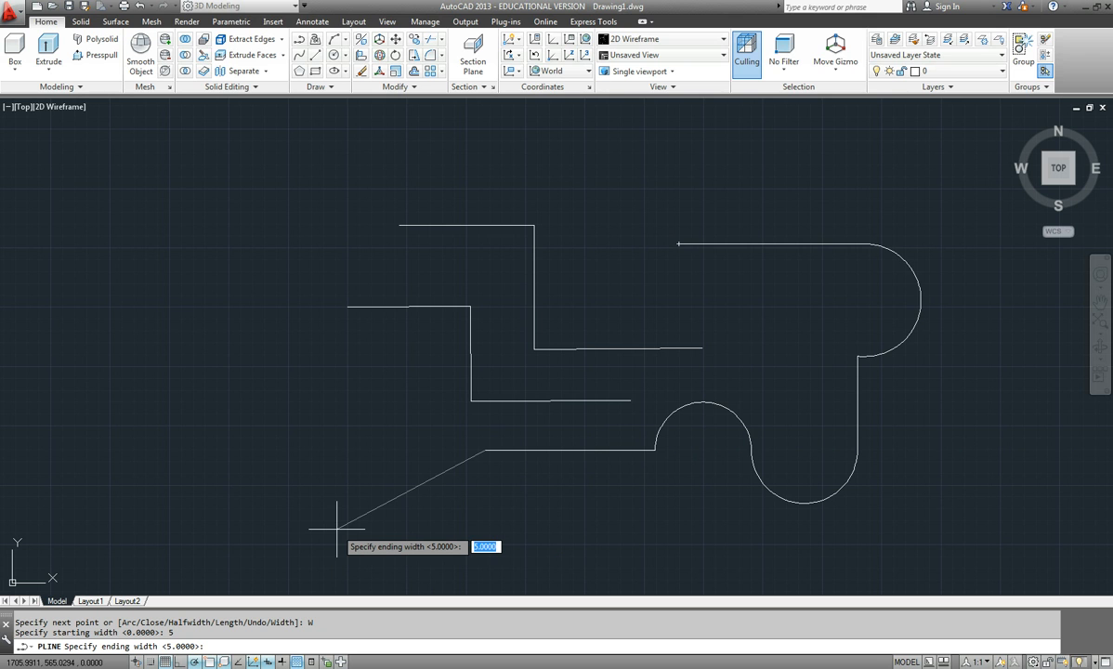
key("Return")
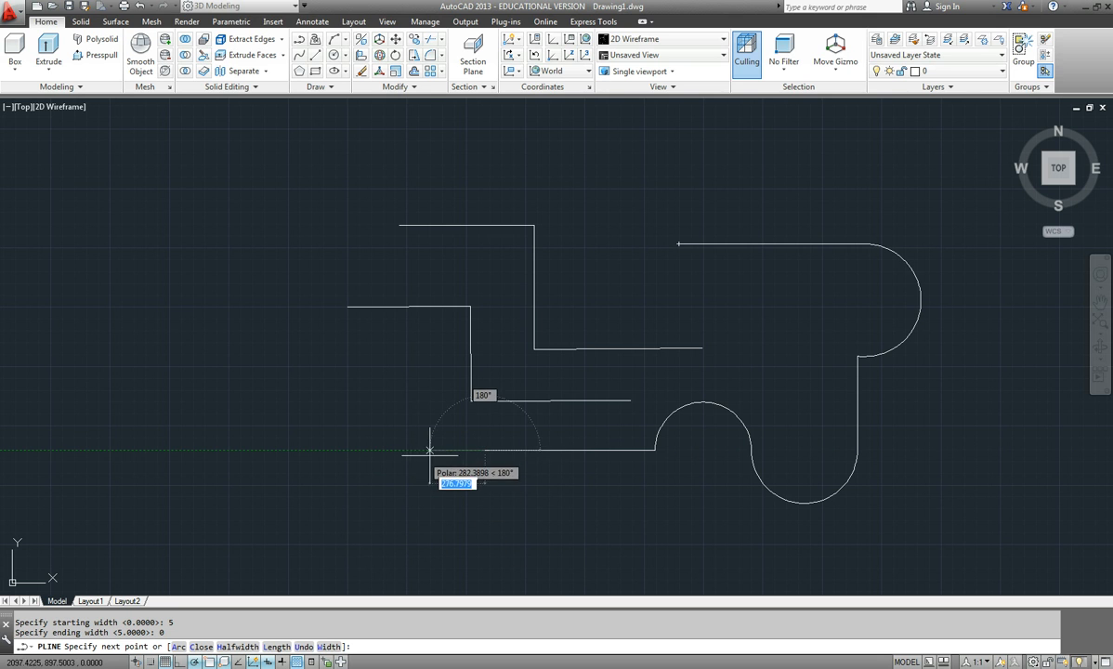
left_click(443, 450)
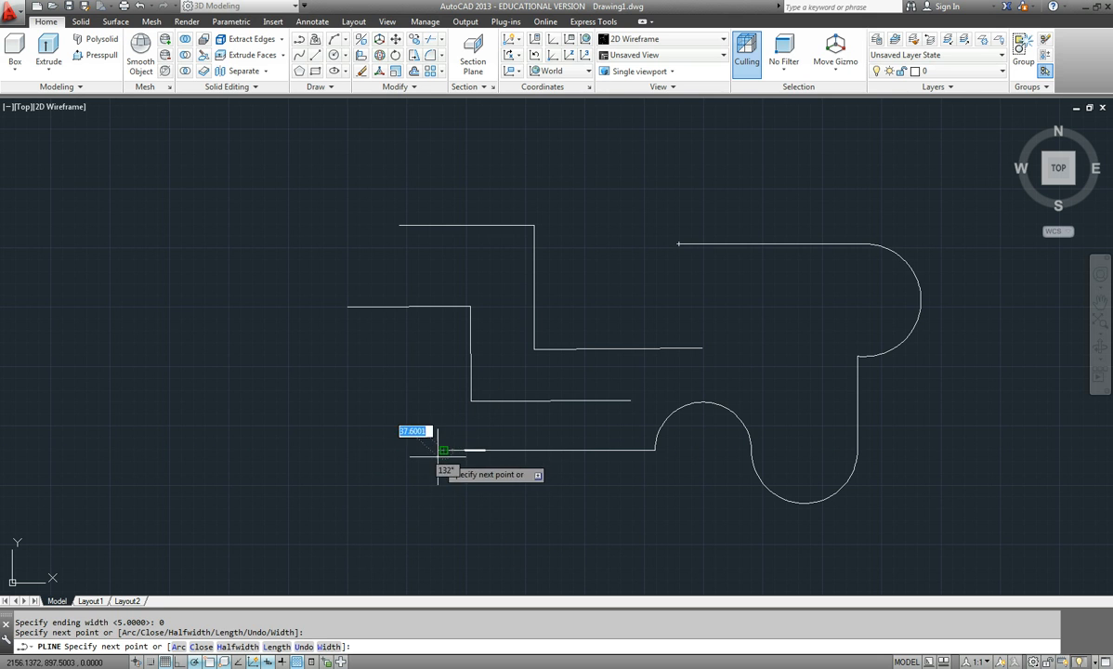
scroll(465, 450, "up", 2)
scroll(462, 451, "up", 8)
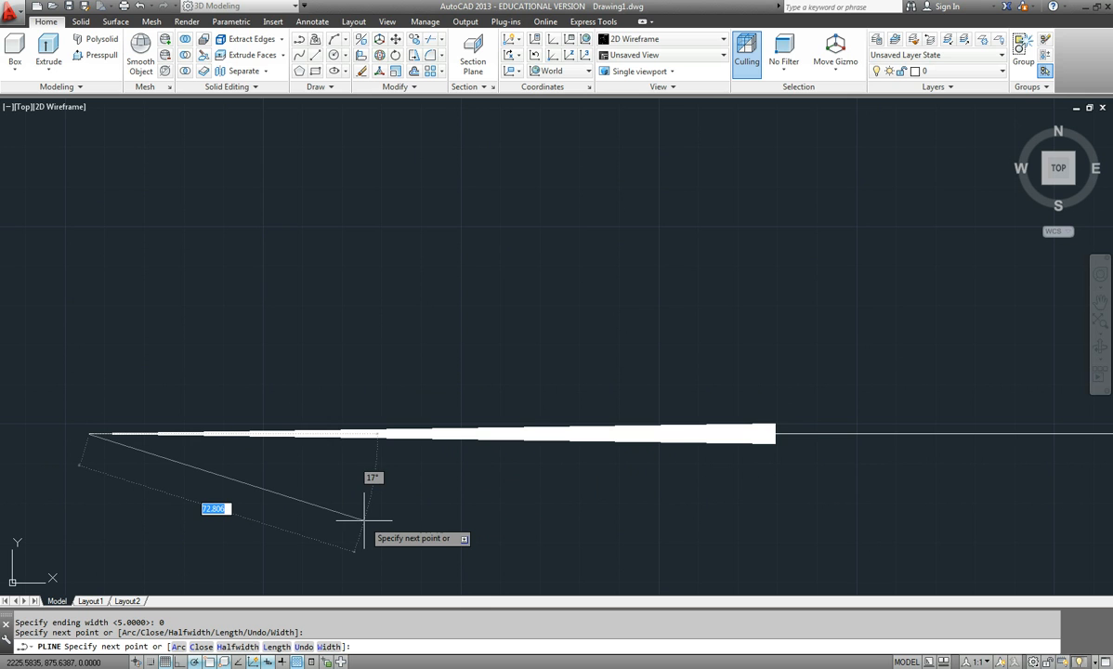
scroll(372, 525, "down", 2)
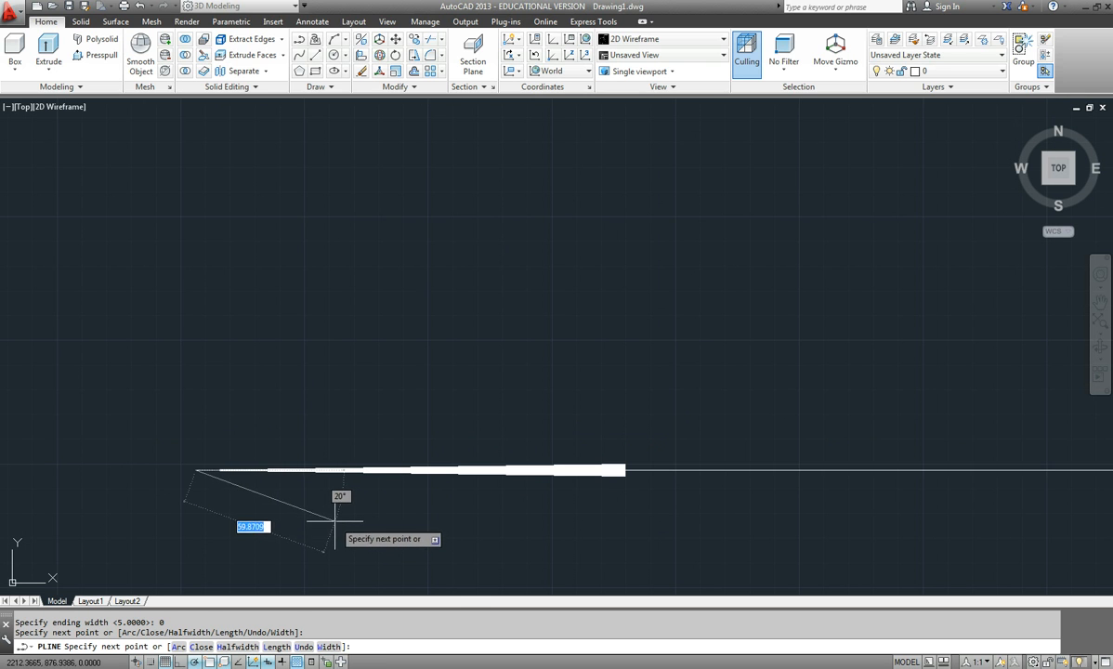
key("Escape")
- Examine the whole drawing and select the line-and-arc polyline to check that it is a single object
scroll(625, 514, "down", 5)
scroll(626, 514, "down", 2)
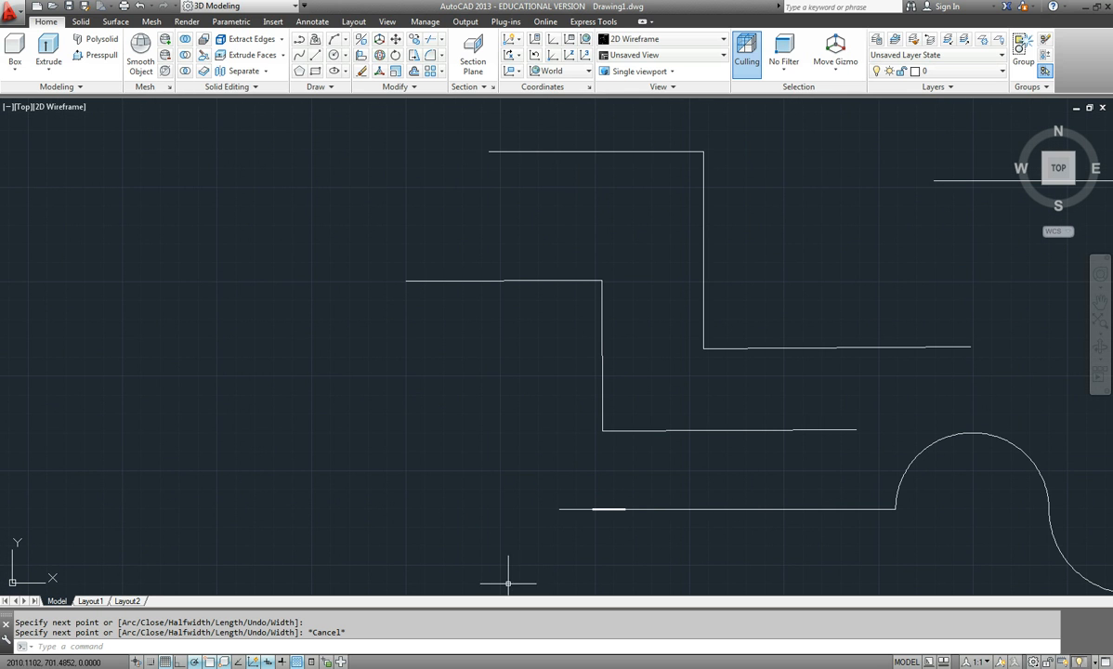
scroll(609, 534, "down", 2)
middle_click_drag(609, 534, 492, 452)
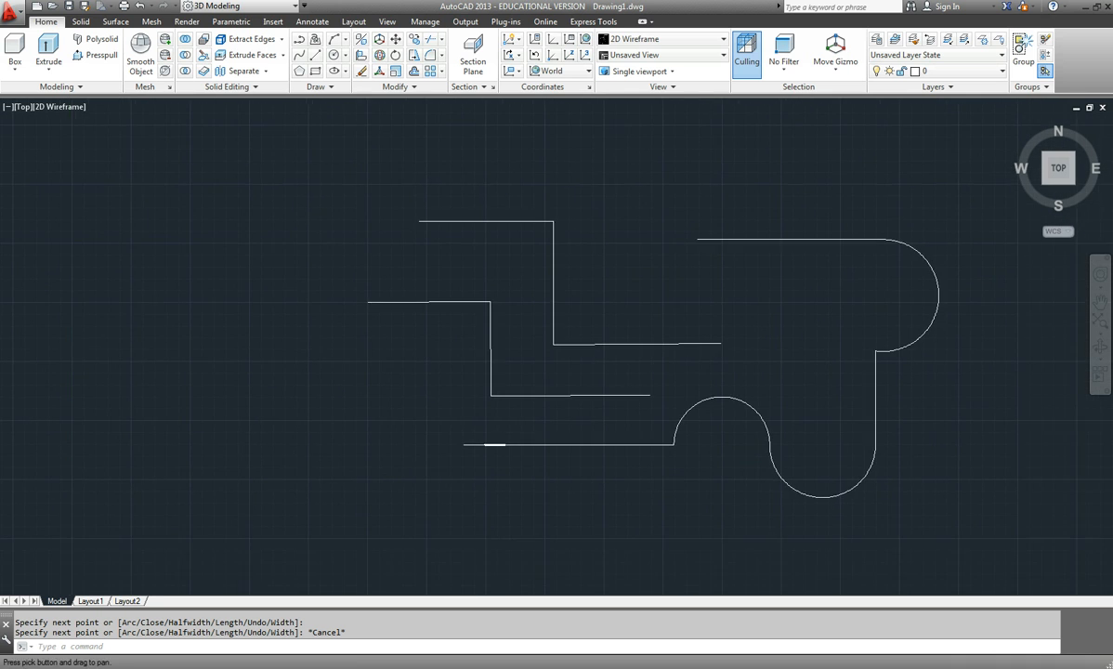
left_click(730, 398)
key("Escape")
key("Escape")
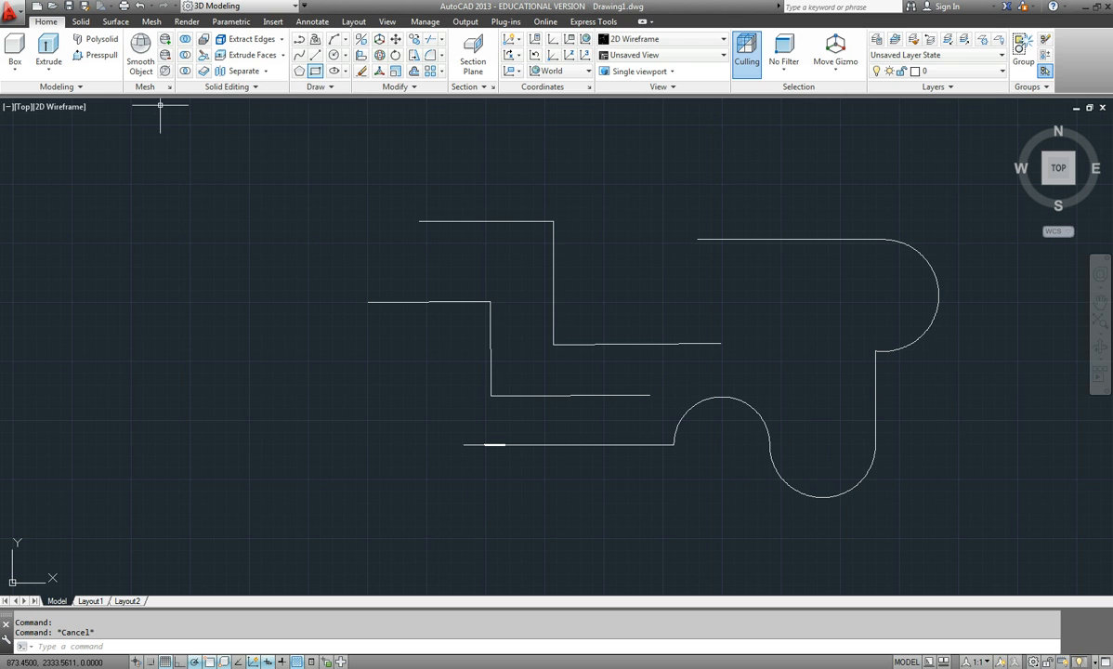
- Draw a rectangle by two opposite corners in the empty area left of the polylines
left_click(316, 70)
left_click(219, 480)
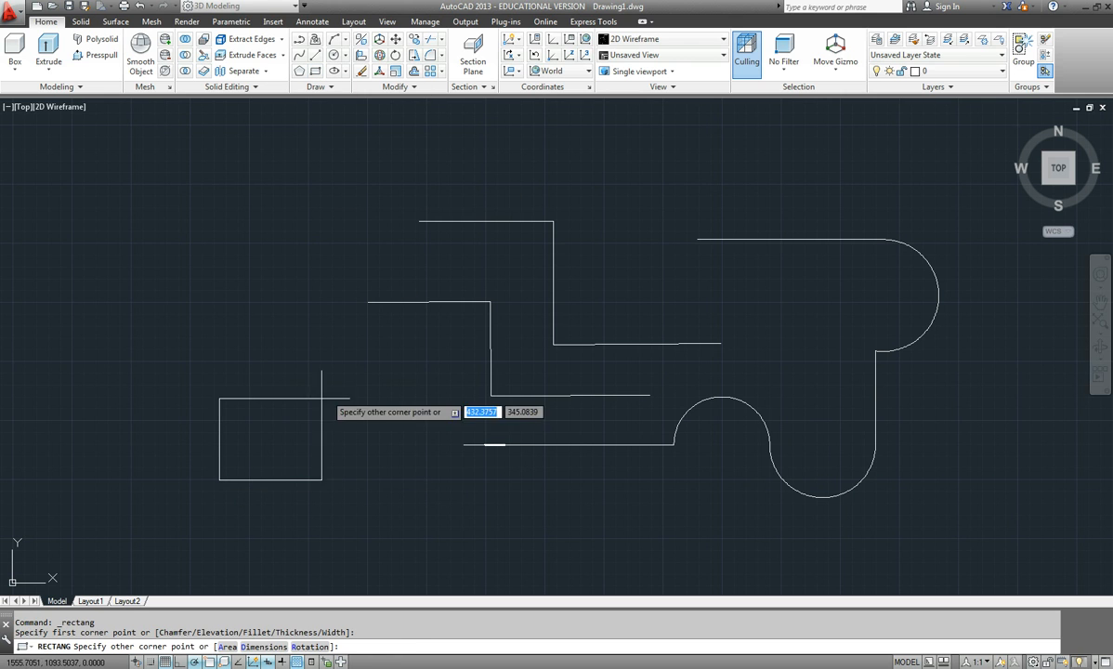
left_click(353, 364)
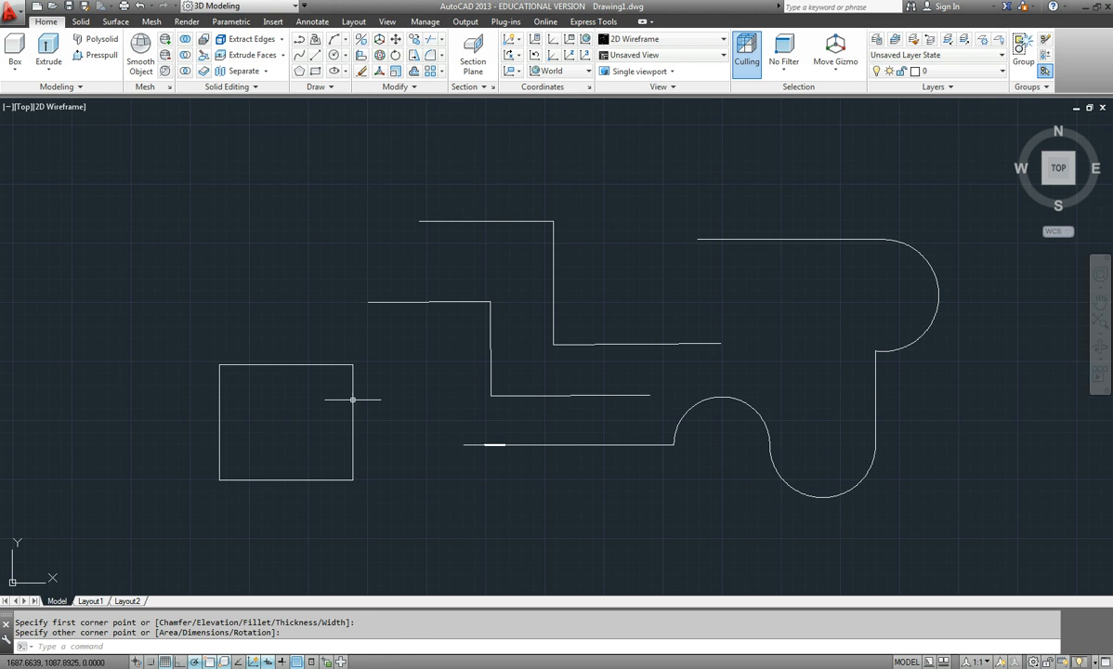
- Explode the rectangle and the line-and-arc polyline together into separate segments
left_click(354, 397)
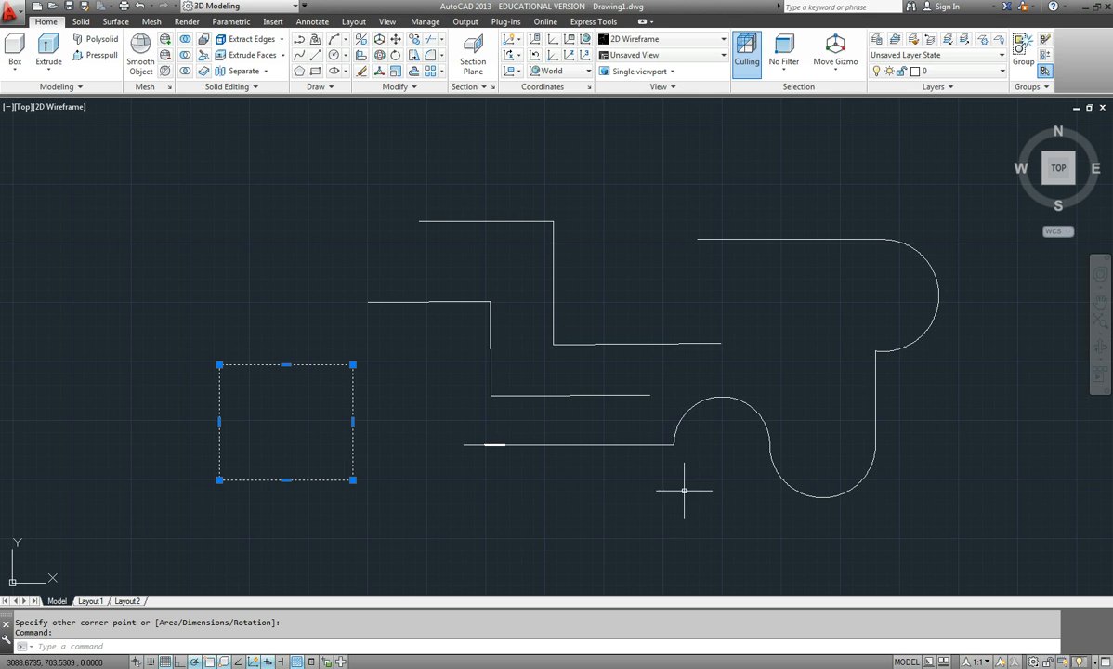
left_click(681, 421)
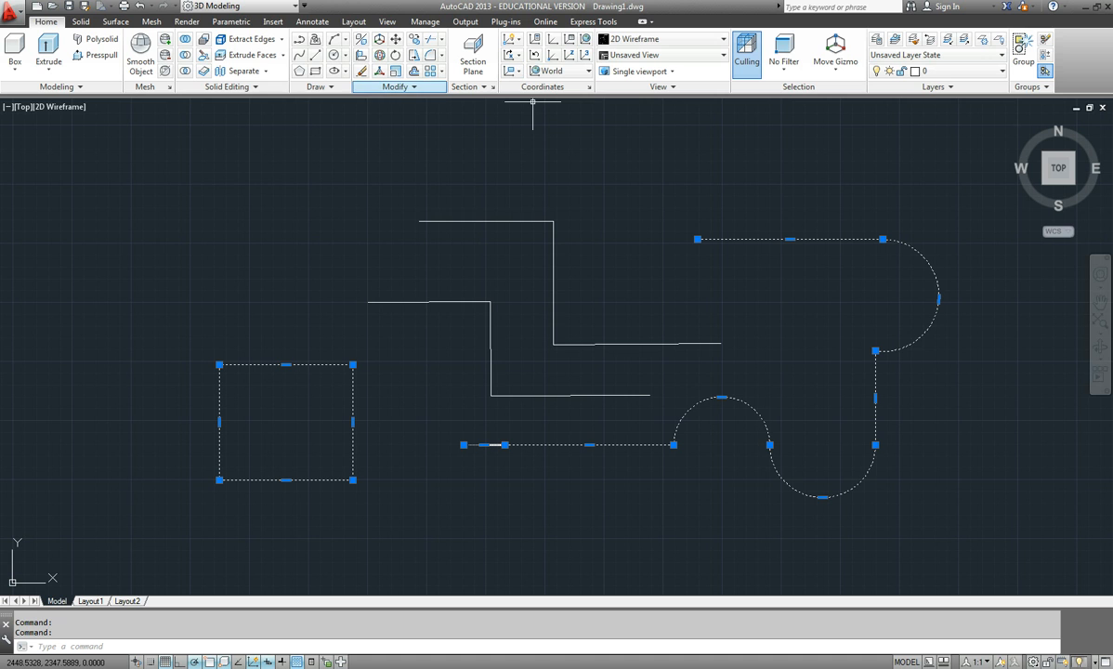
left_click(395, 86)
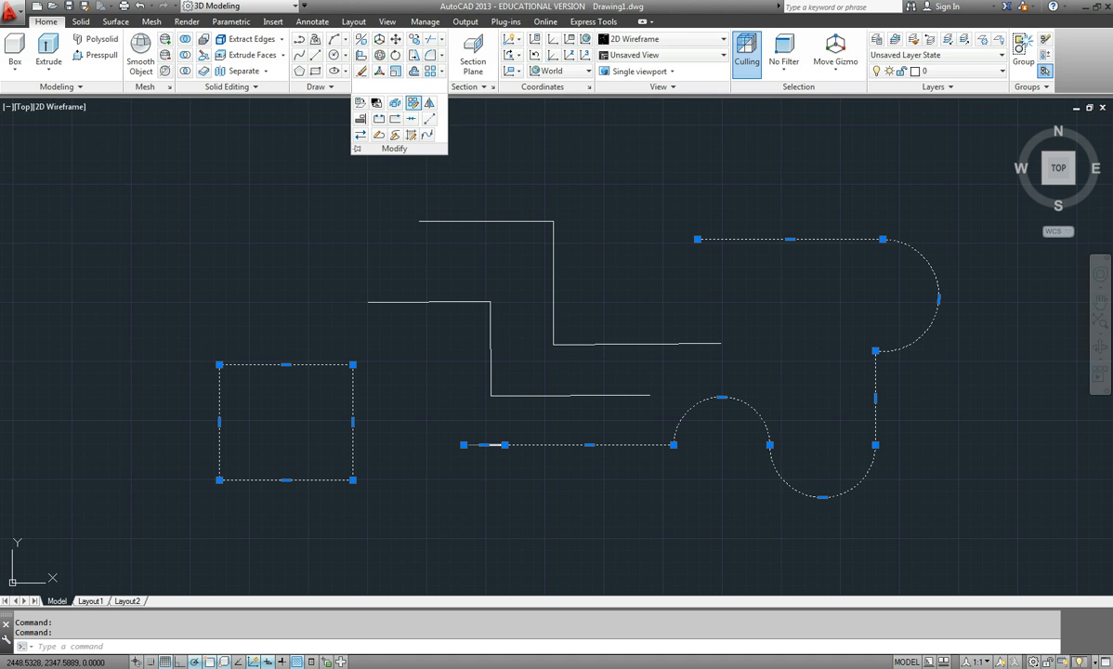
left_click(395, 102)
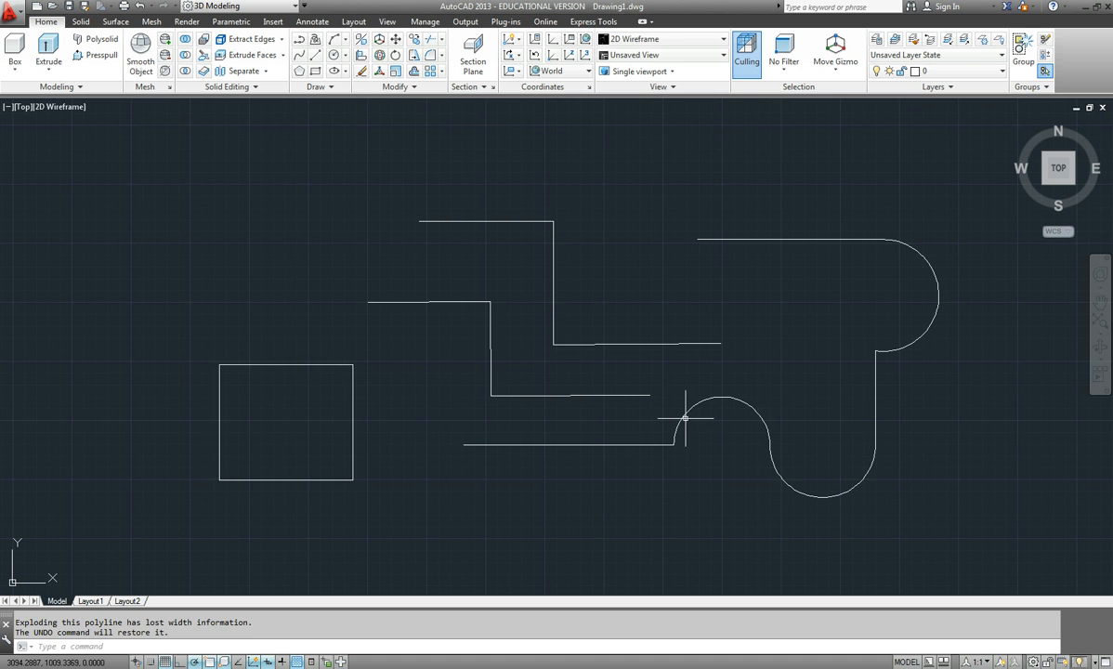
- Select an arc, the long horizontal line and the lower arc individually to check the exploded pieces, and clear the selection
left_click(682, 418)
left_click(606, 444)
left_click(786, 485)
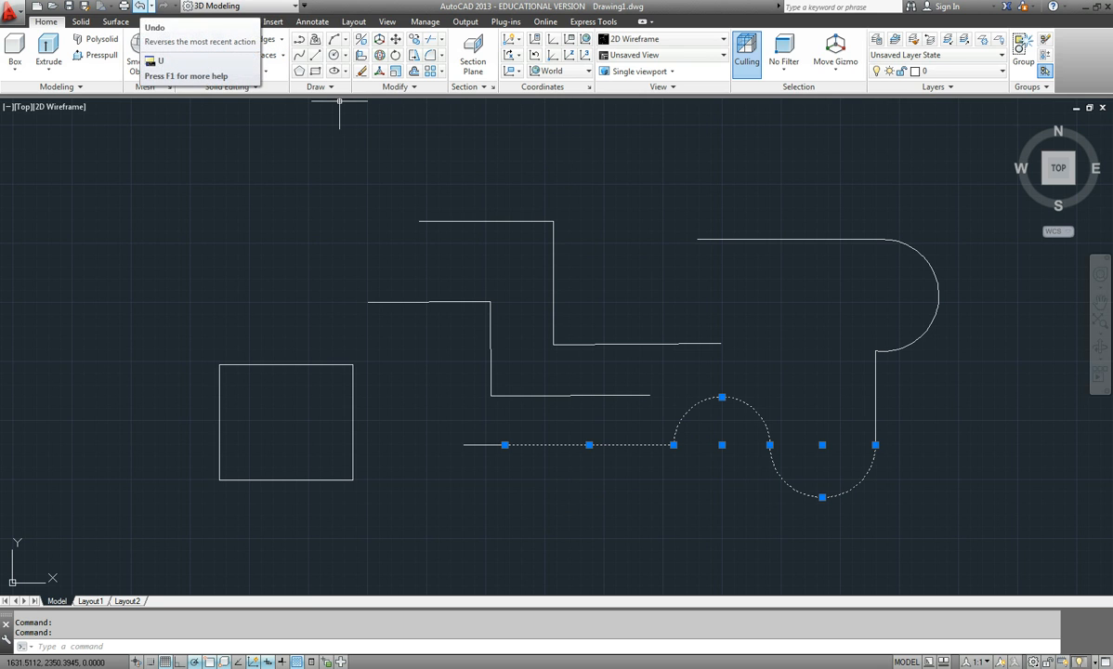
key("Escape")
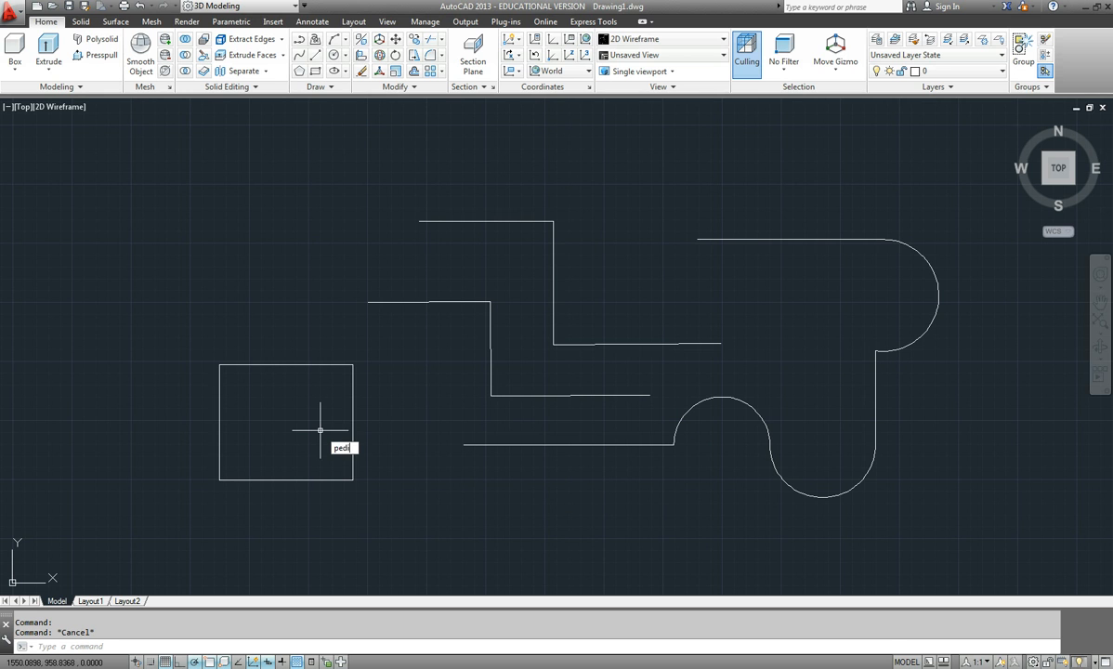
- Start PEDIT on the long horizontal line below the stepped polylines and convert it into a polyline
key("Return")
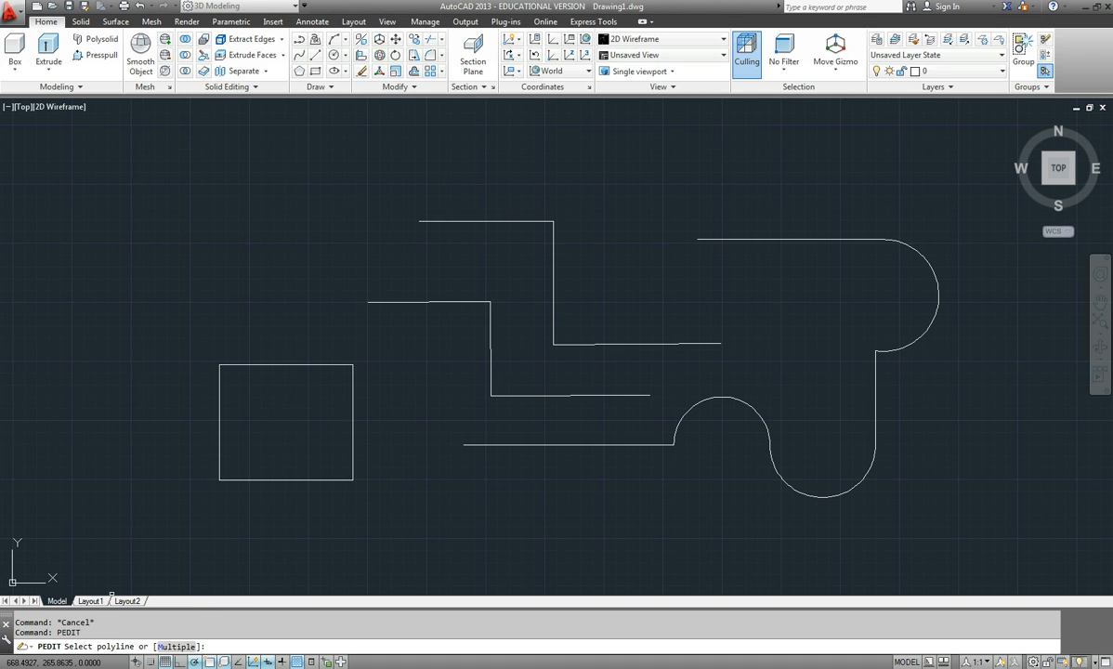
left_click(614, 444)
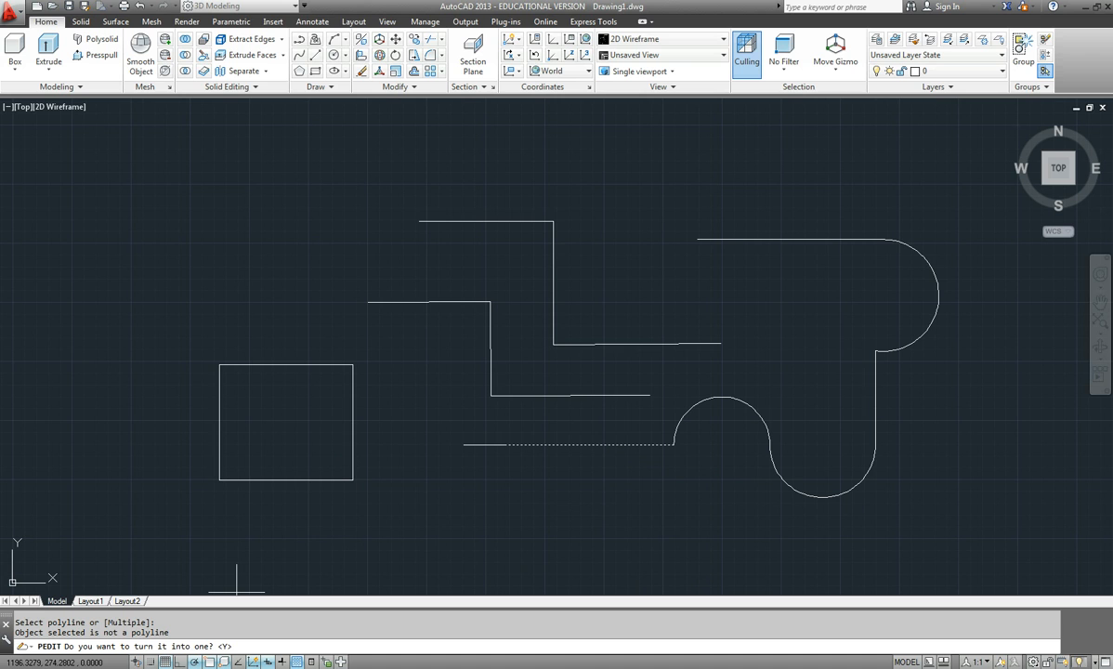
key("Return")
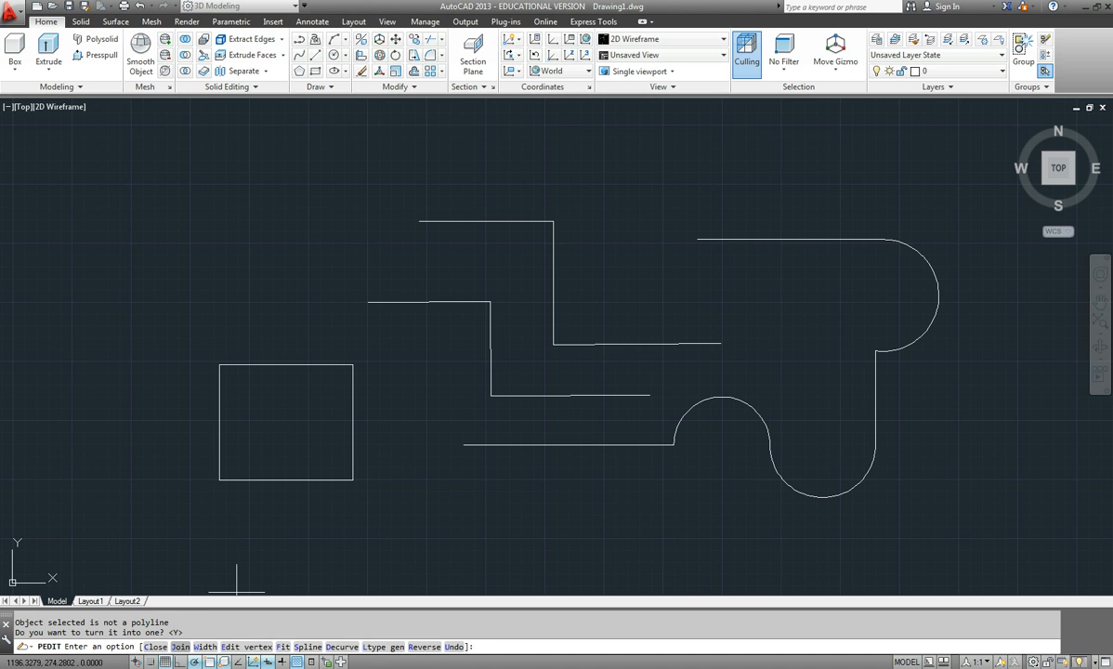
- Join all the connected line and arc segments of the exploded shape to the converted line, and end polyline editing
type("j")
key("Return")
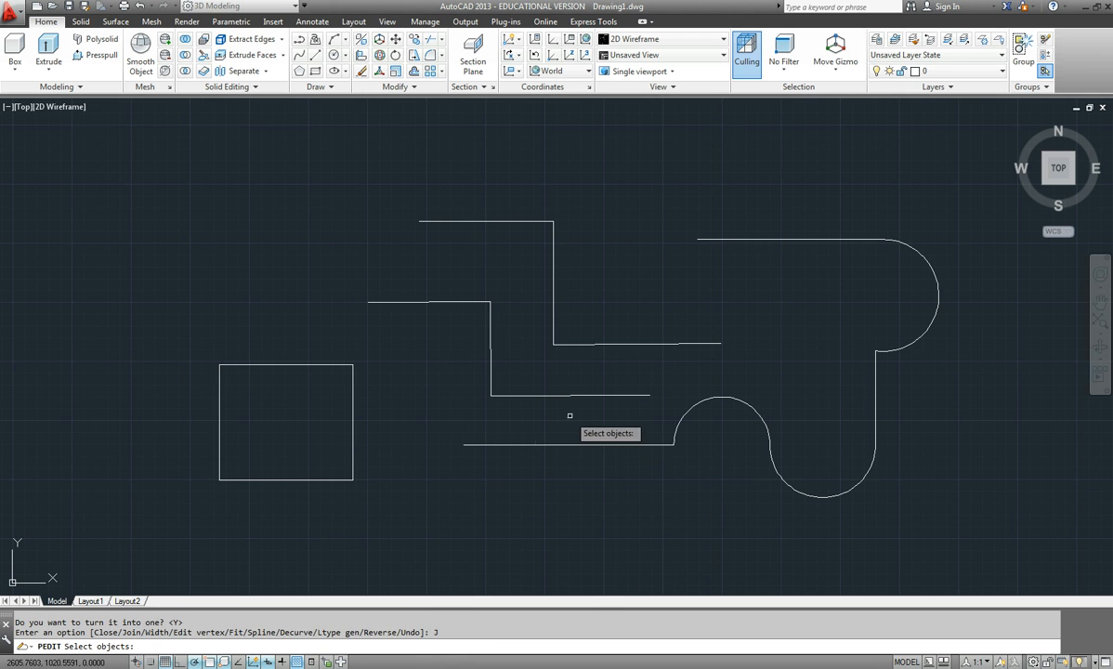
left_click(479, 444)
left_click(570, 442)
left_click(676, 434)
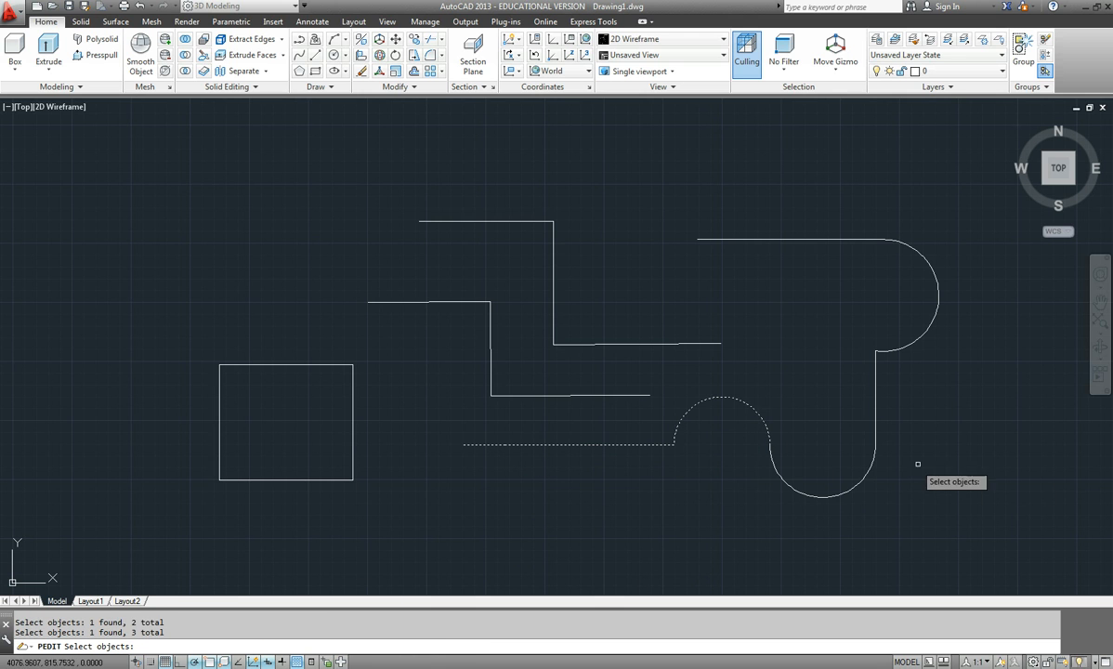
left_click(846, 491)
left_click(963, 420)
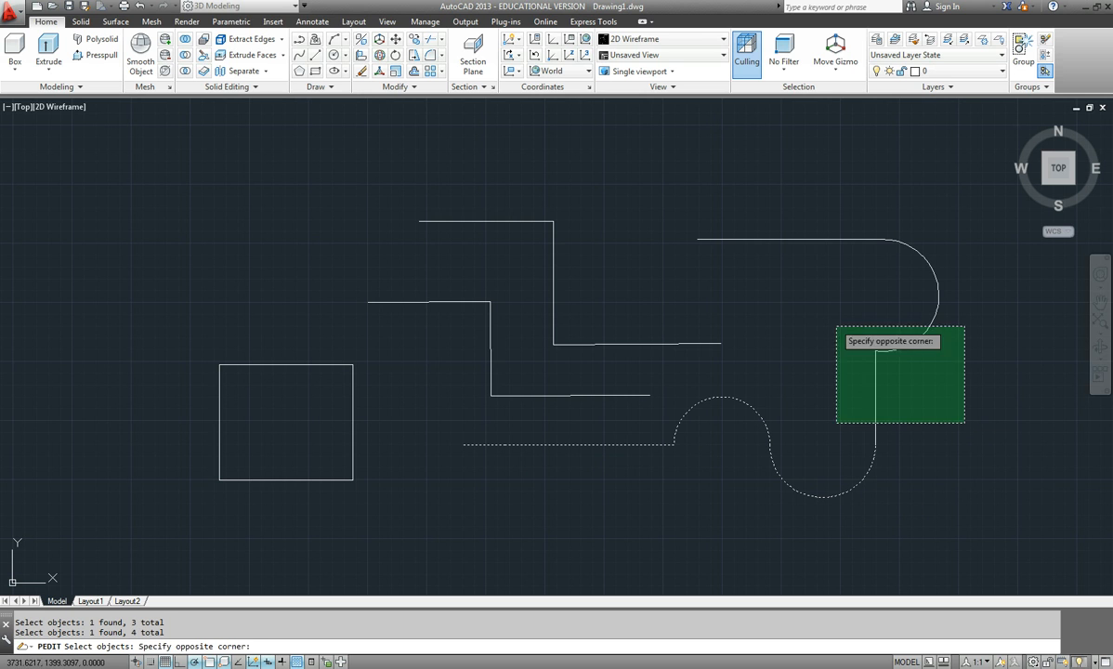
left_click(810, 245)
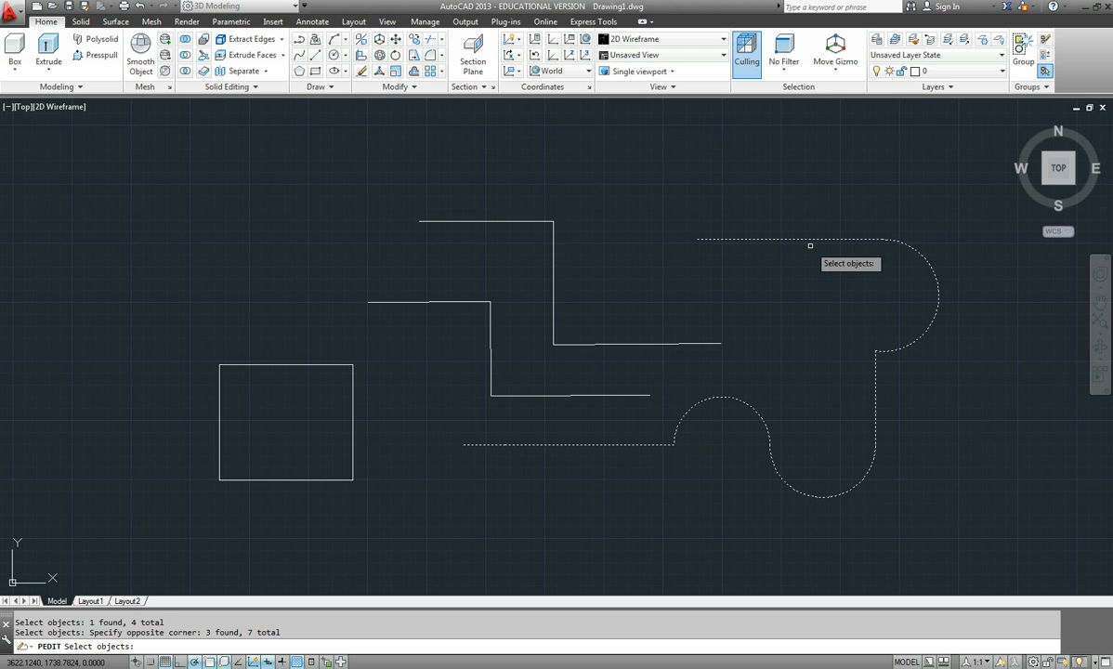
key("Return")
key("Return")
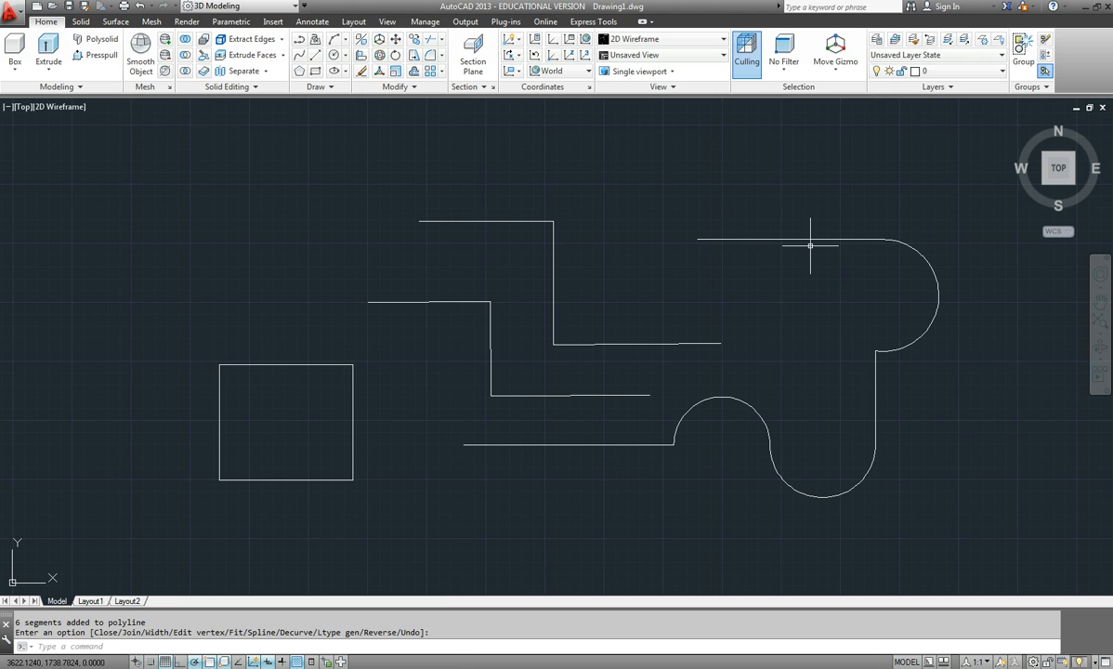
- Select the rejoined polyline to check that it is one object, inspect its corner and compare with the exploded rectangle
left_click(761, 240)
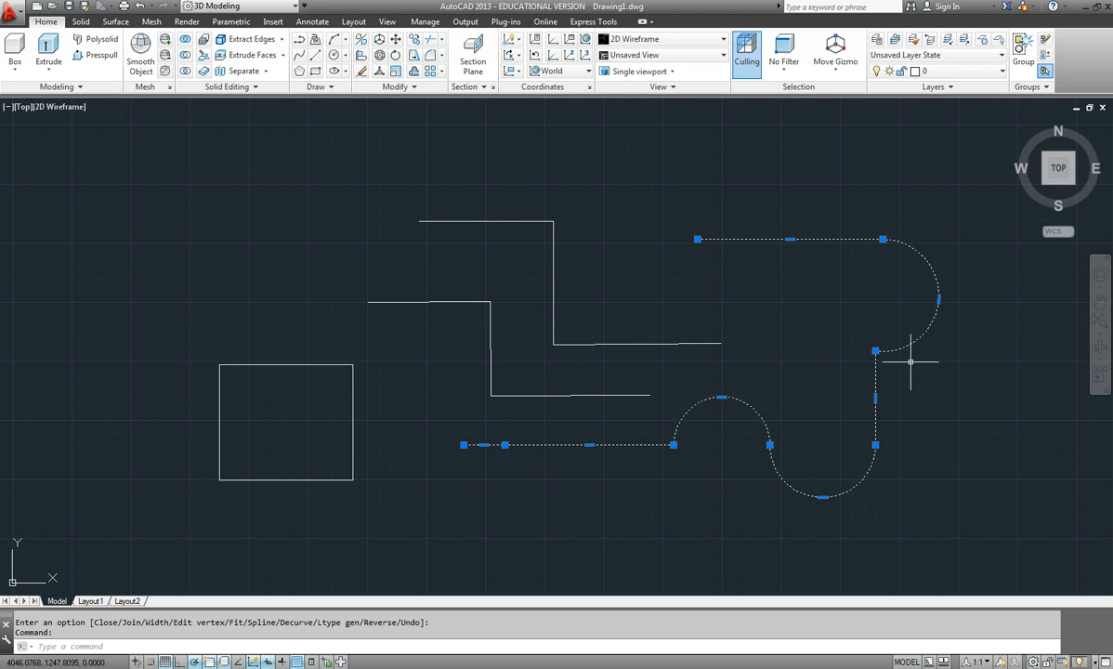
scroll(672, 444, "up", 5)
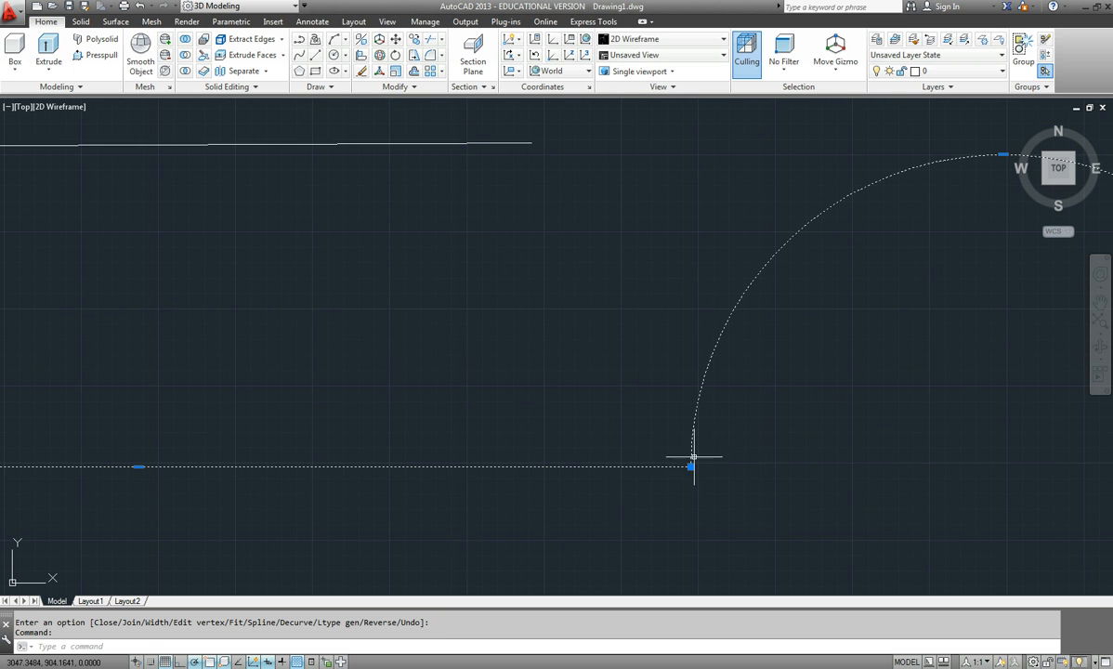
scroll(697, 470, "down", 3)
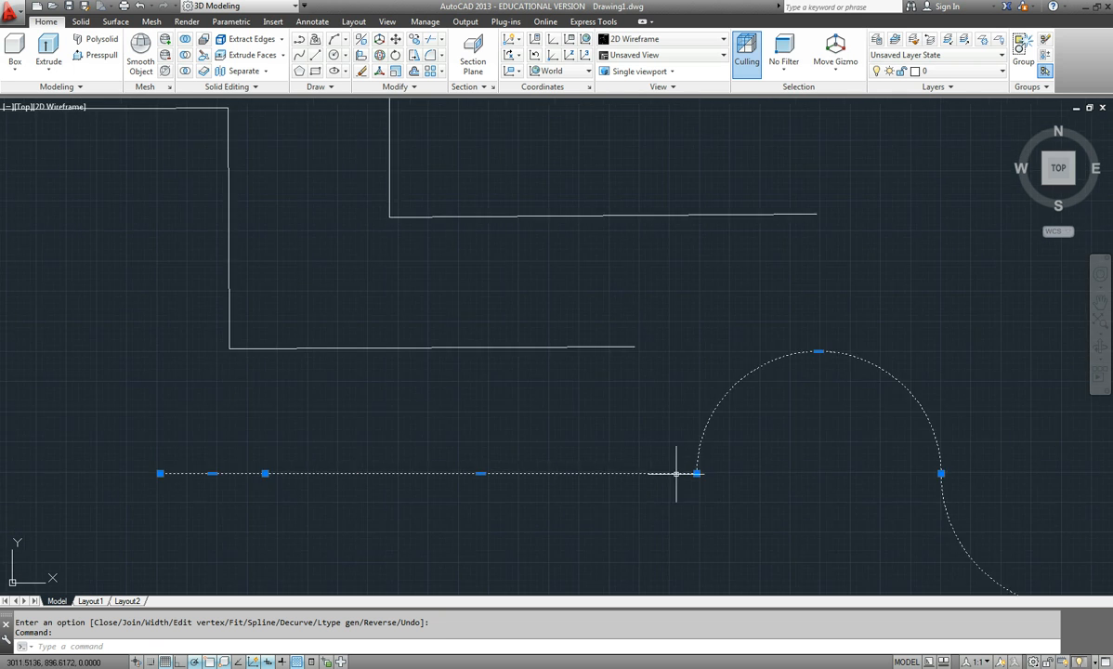
scroll(896, 442, "down", 3)
middle_click_drag(776, 460, 677, 425)
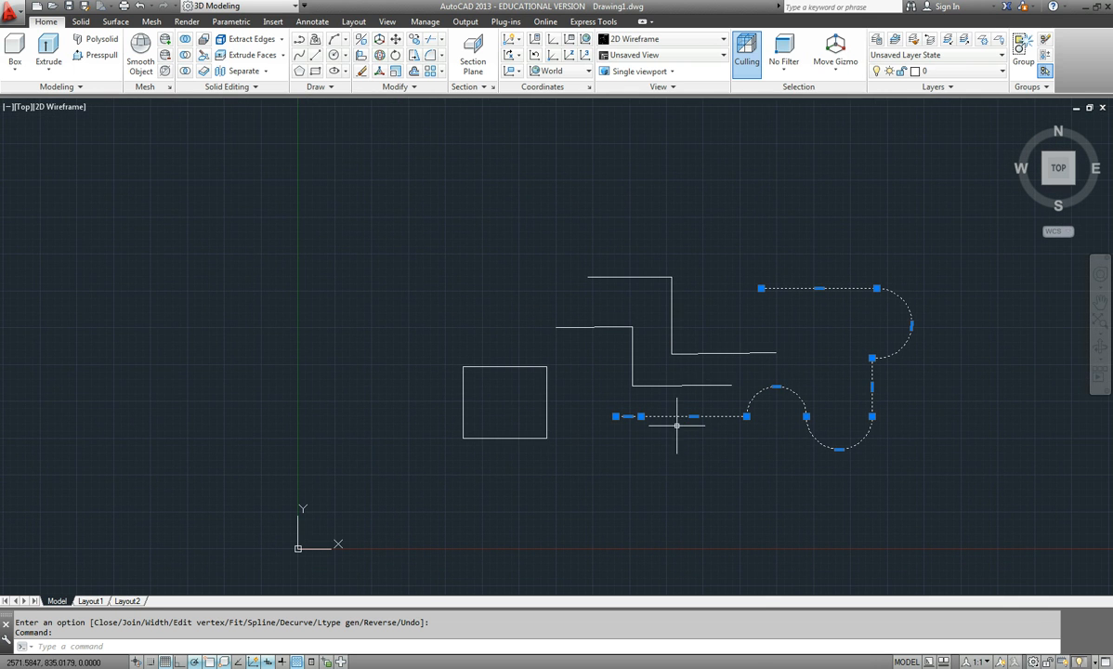
left_click(513, 437)
key("Escape")
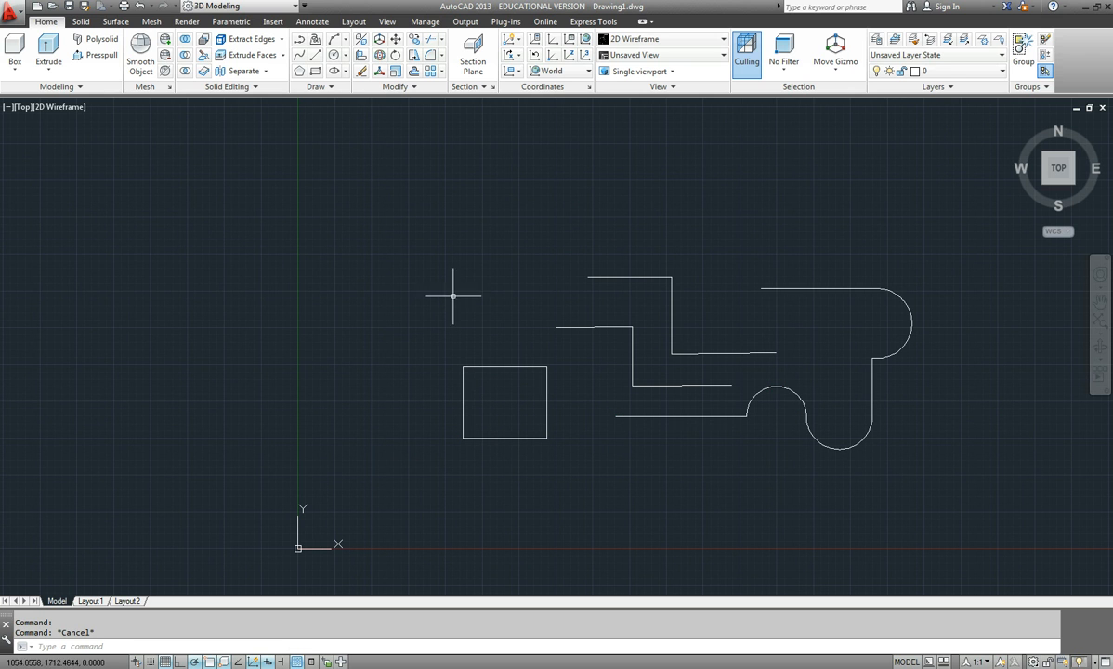
- Draw a second, larger rectangle by two corners above the exploded rectangle
left_click(316, 71)
left_click(399, 289)
left_click(546, 200)
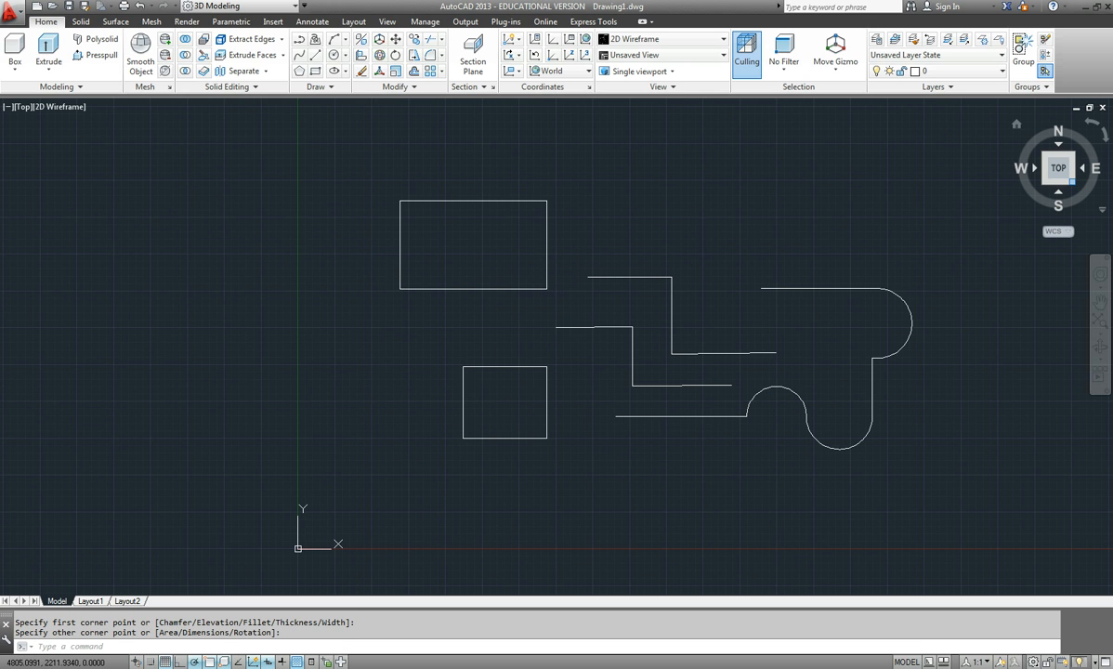
- In the southeast isometric view, extrude the larger rectangle upward about 701 units
left_click(1071, 182)
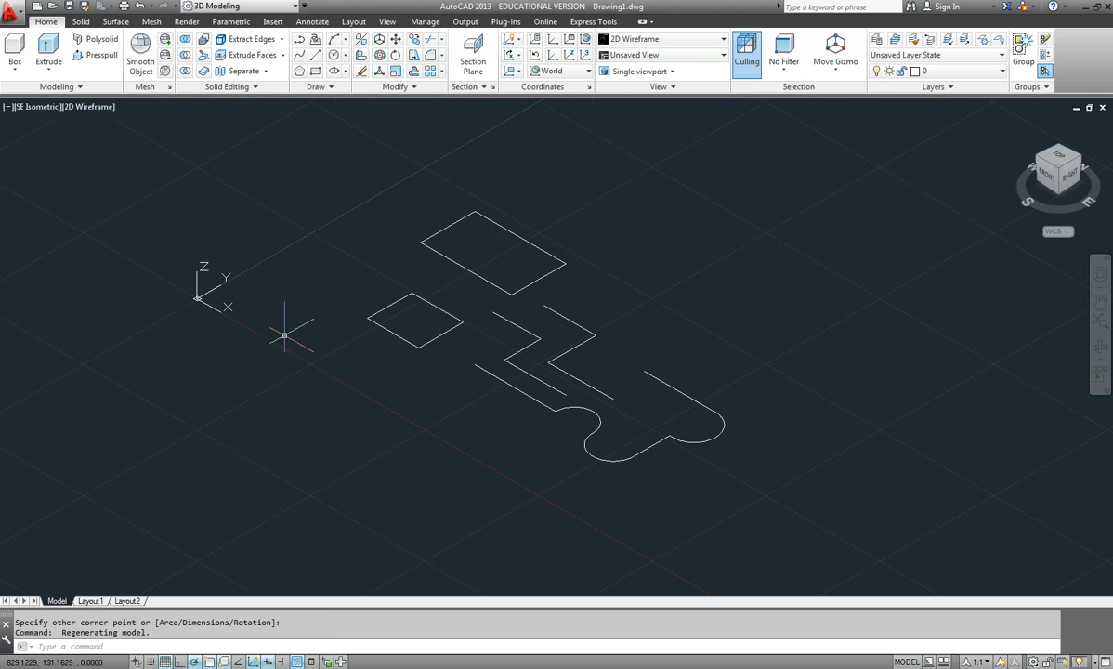
left_click(48, 52)
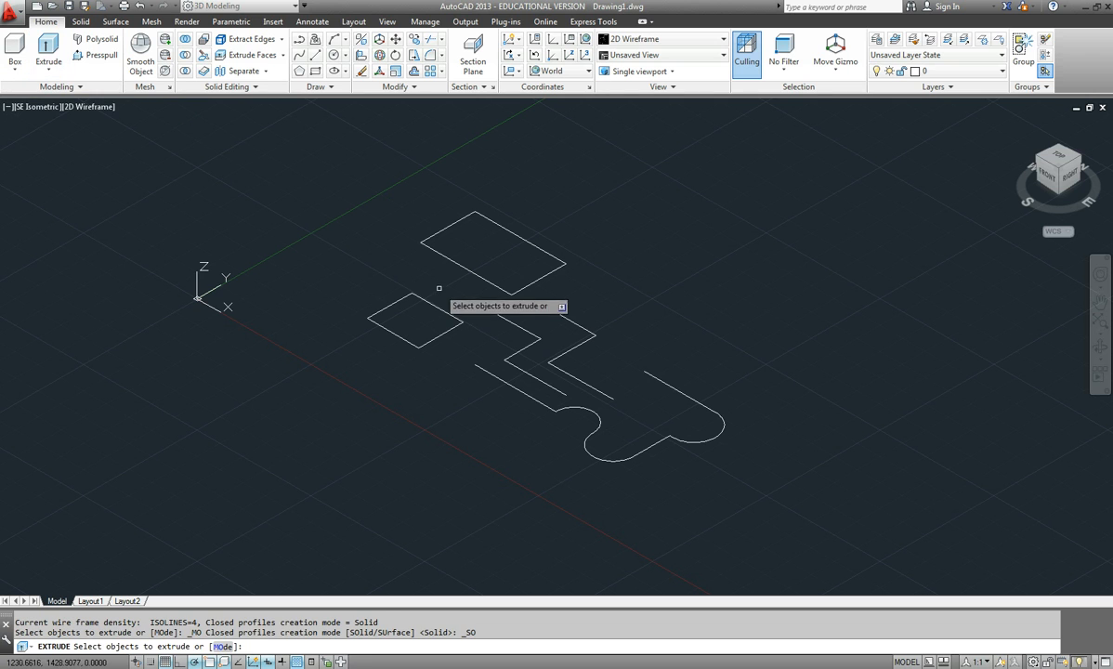
left_click(480, 275)
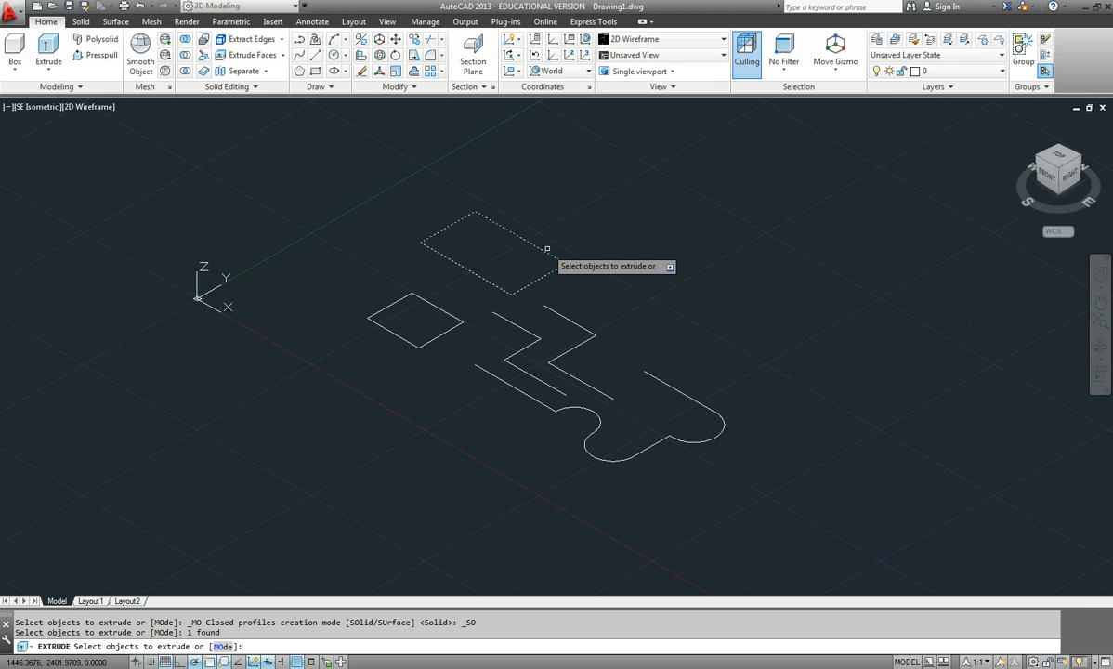
key("Return")
left_click(521, 179)
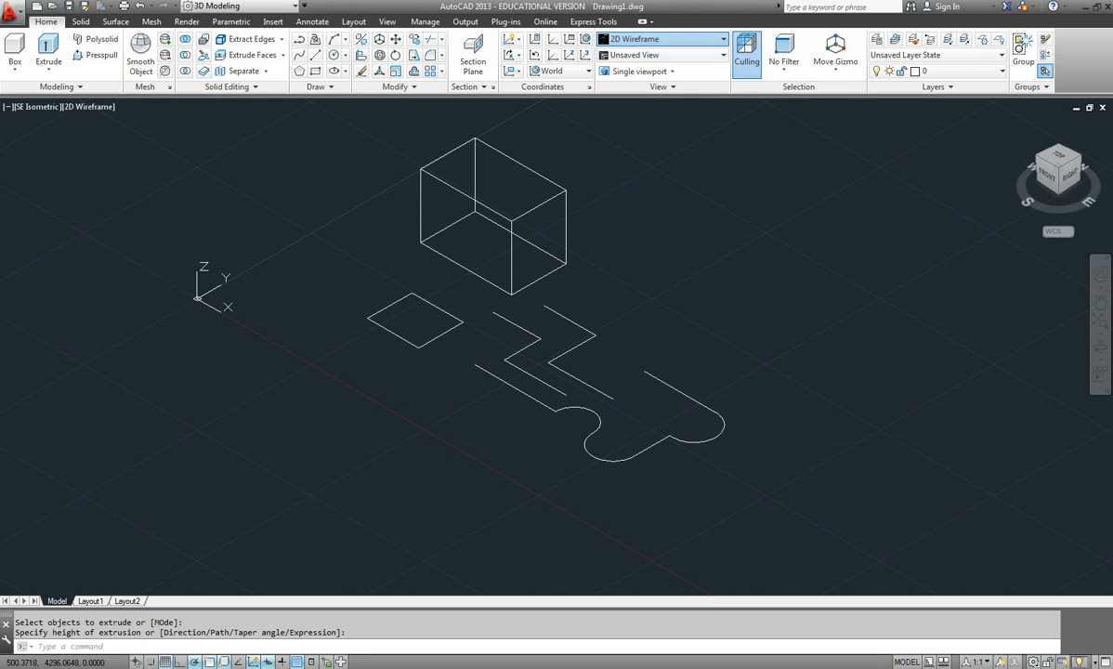
- Set the visual style to Shaded and extrude the four lines of the exploded rectangle upward to a height lower than the solid box
left_click(688, 39)
left_click(619, 128)
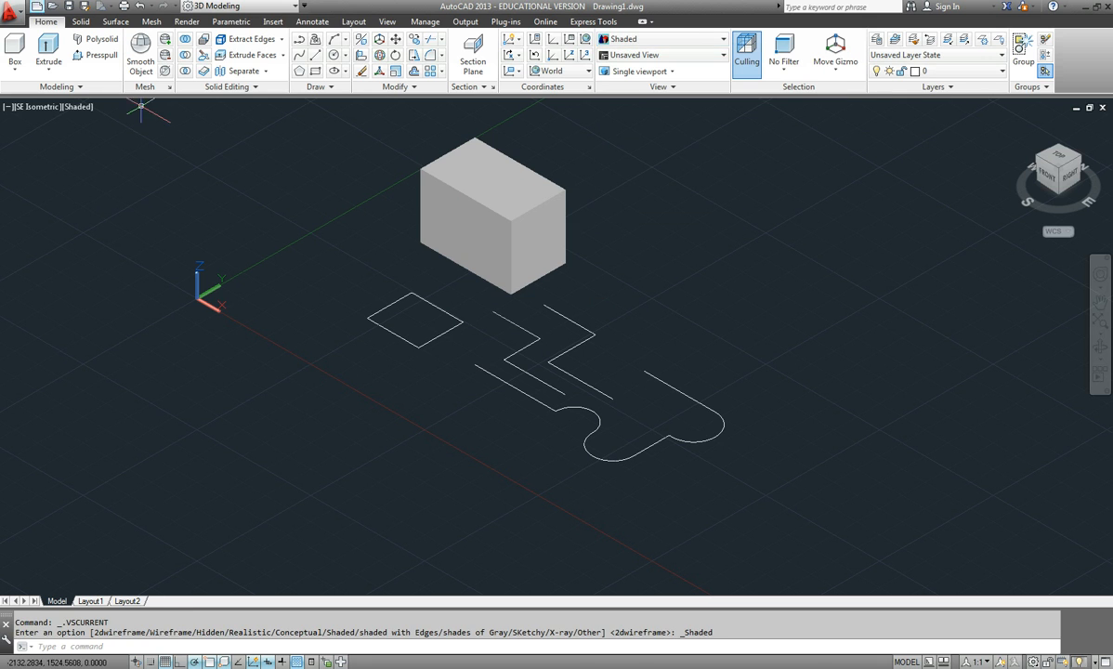
left_click(452, 351)
left_click(356, 276)
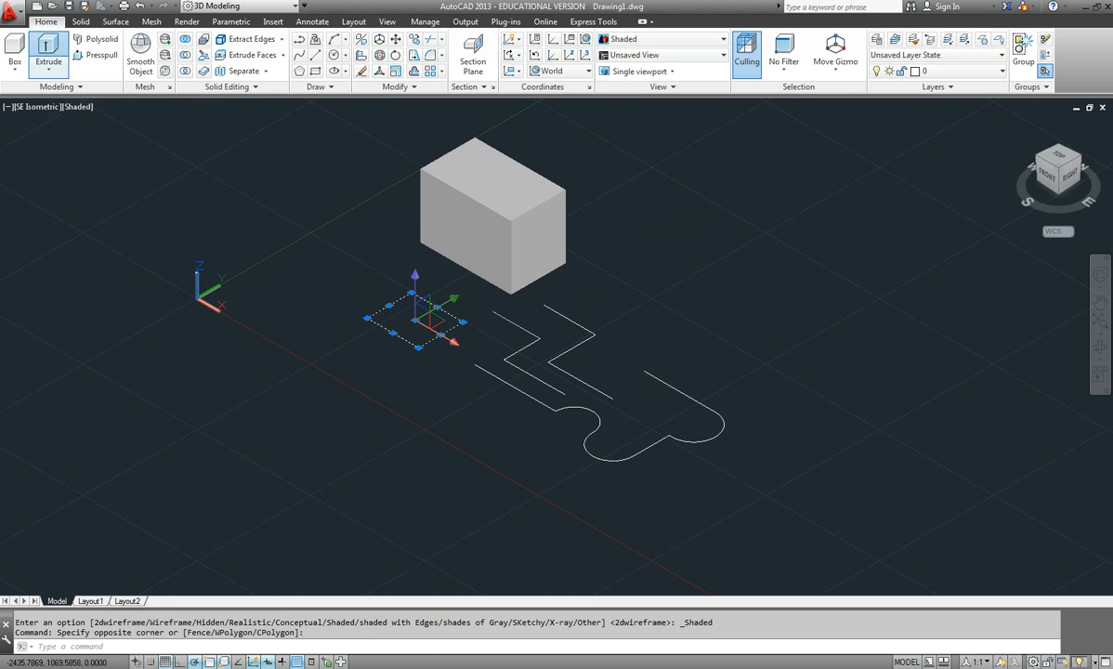
left_click(46, 43)
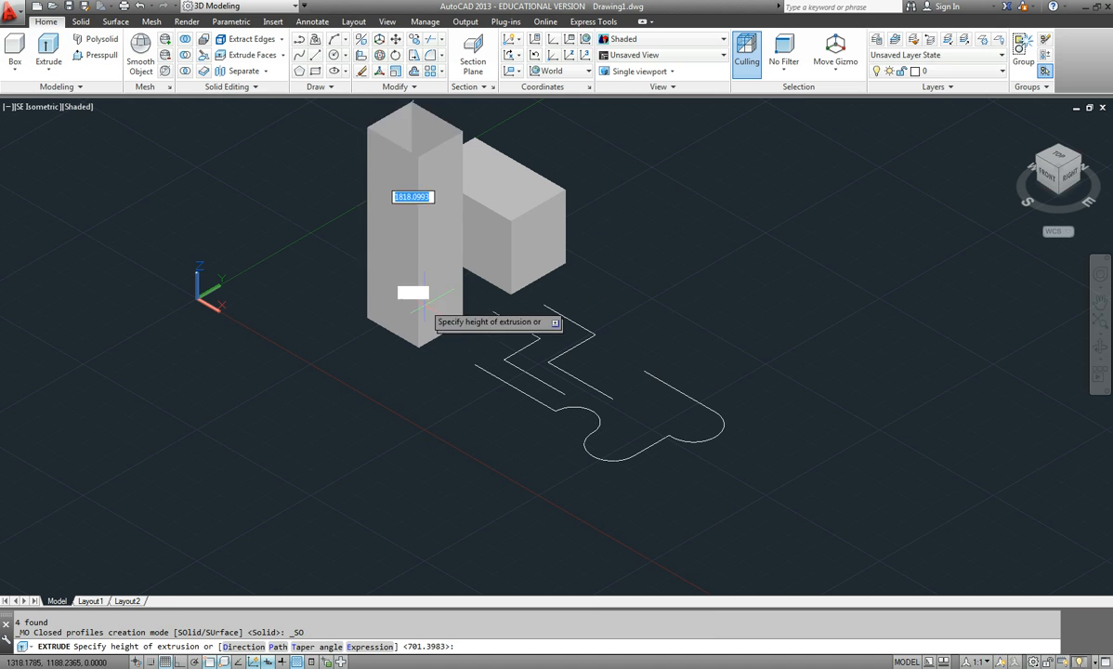
left_click(392, 265)
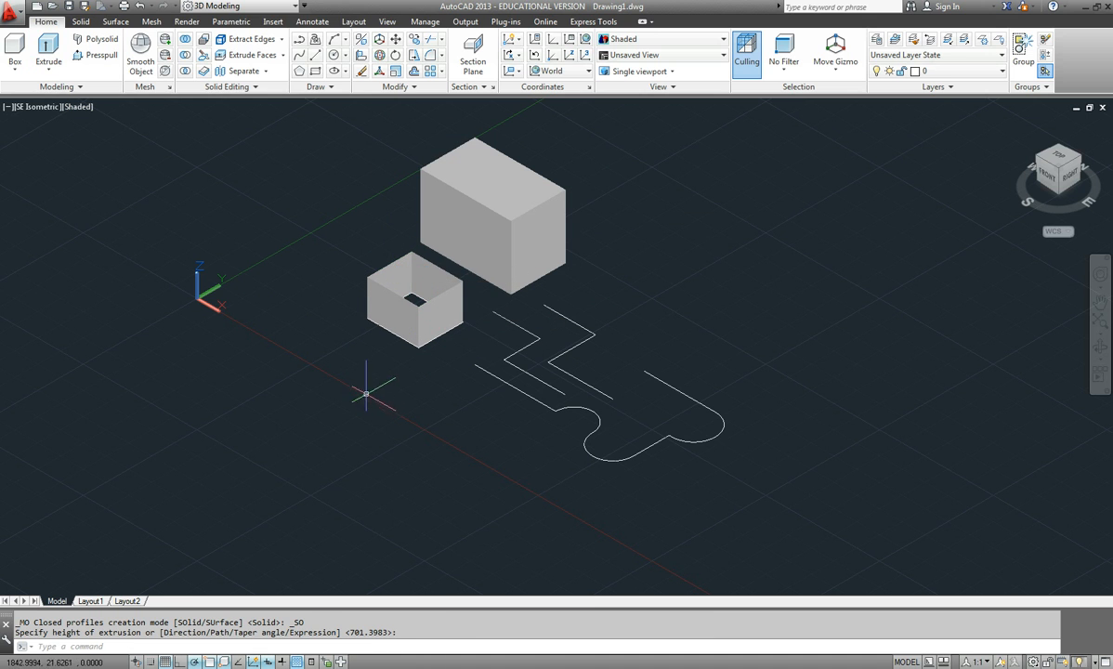
mouse_move(335, 371)
middle_mouse_down("shift")
mouse_move(347, 394)
mouse_move(370, 398)
mouse_move(318, 359)
middle_mouse_up("shift")
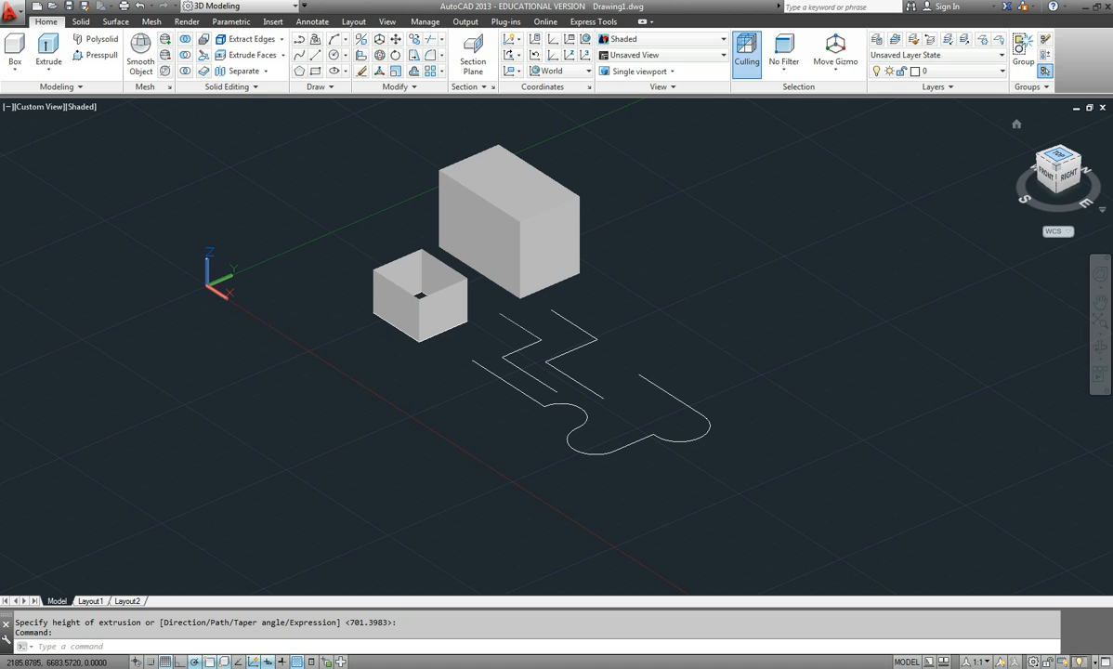
- In the north-up top view, start a donut with an inside diameter of about 519 units picked by two points and the default 1.0000 outside diameter
left_click(1059, 156)
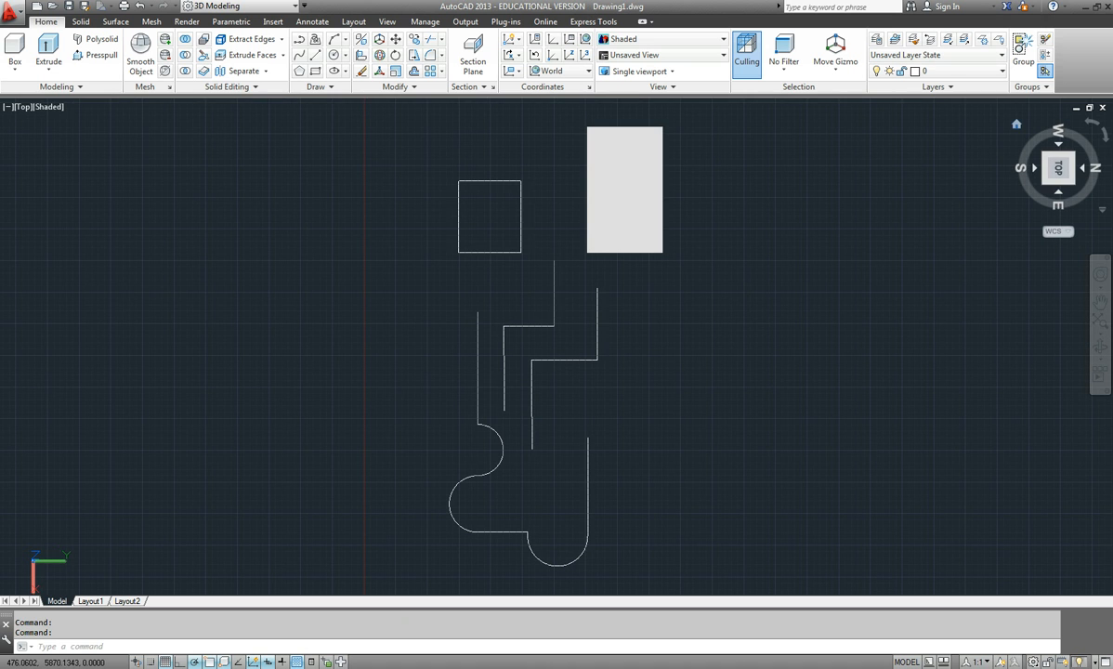
left_click(1093, 124)
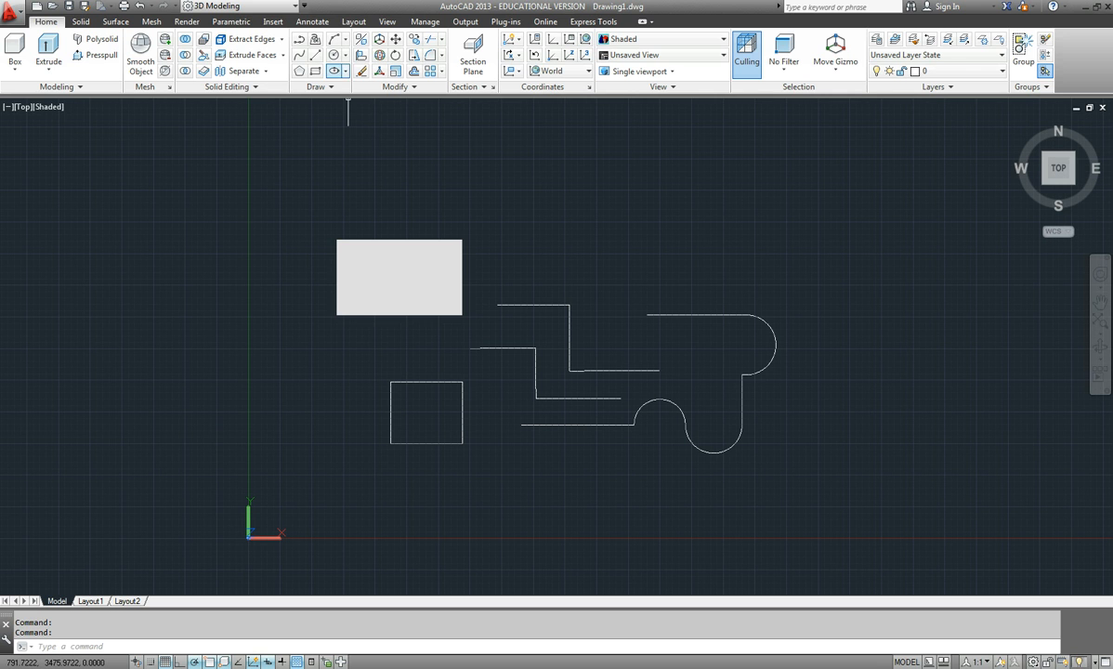
left_click(320, 86)
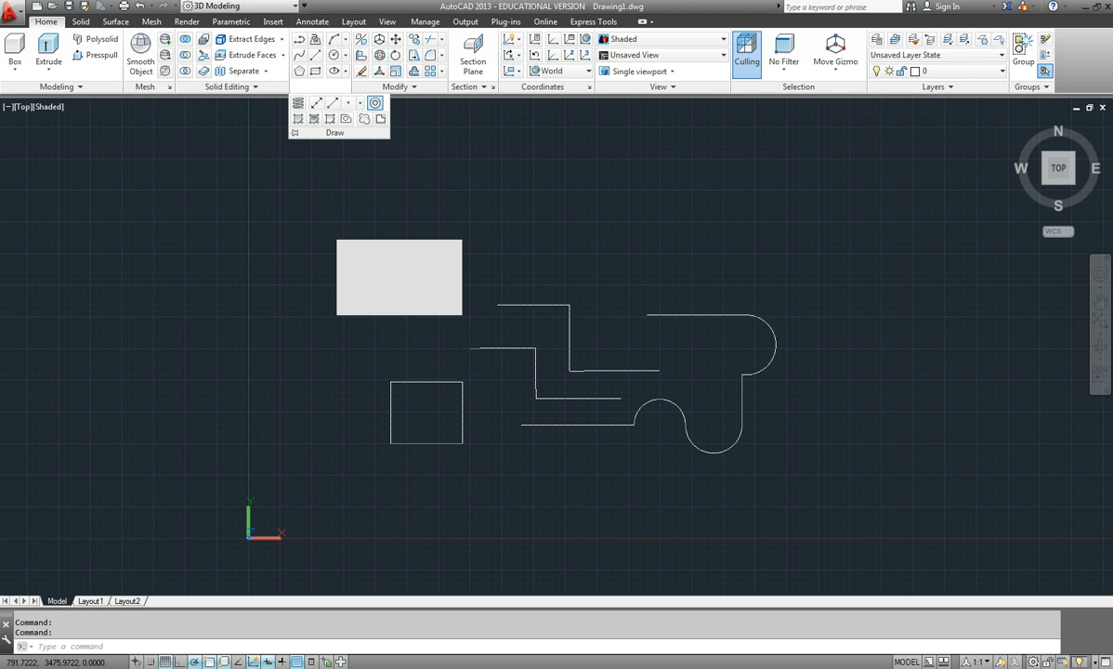
left_click(376, 103)
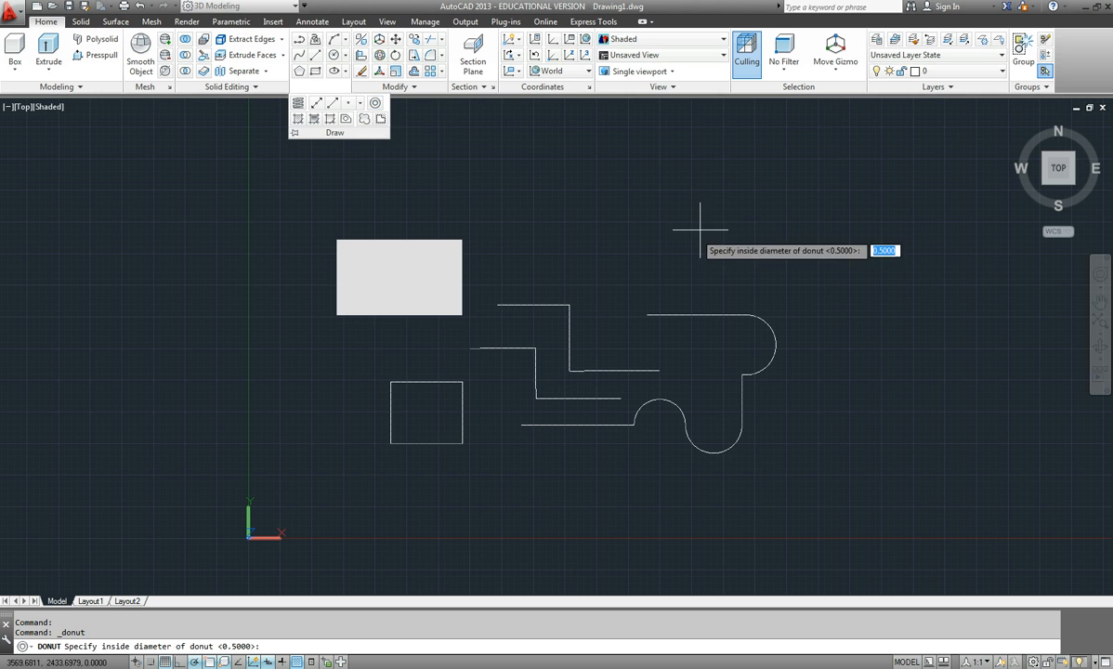
left_click(658, 193)
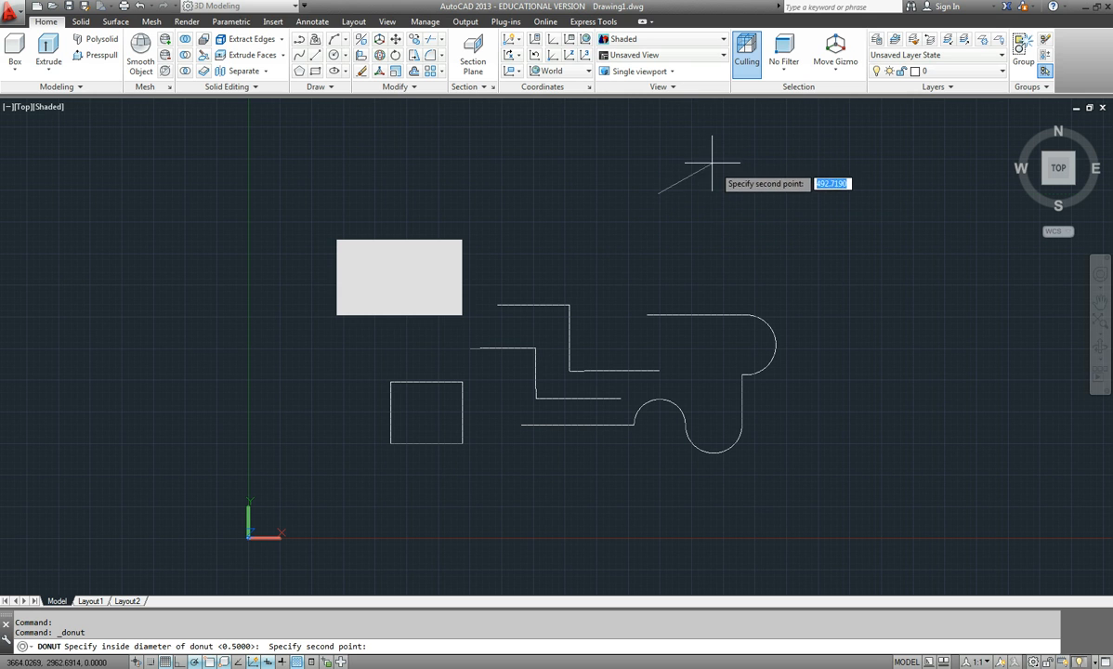
left_click(723, 193)
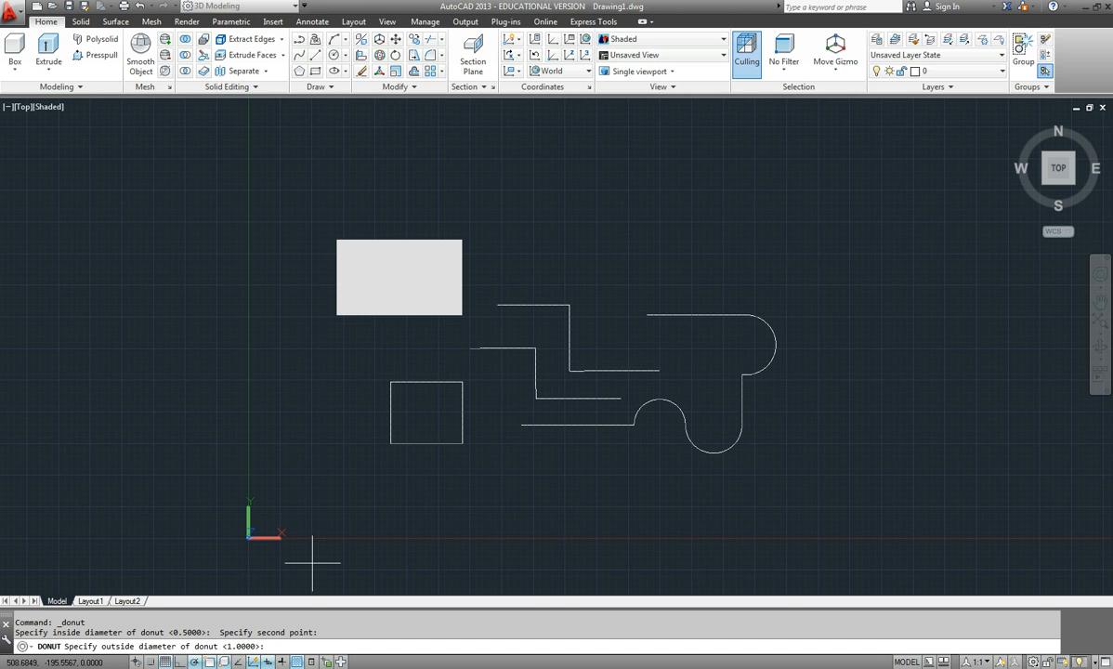
key("Return")
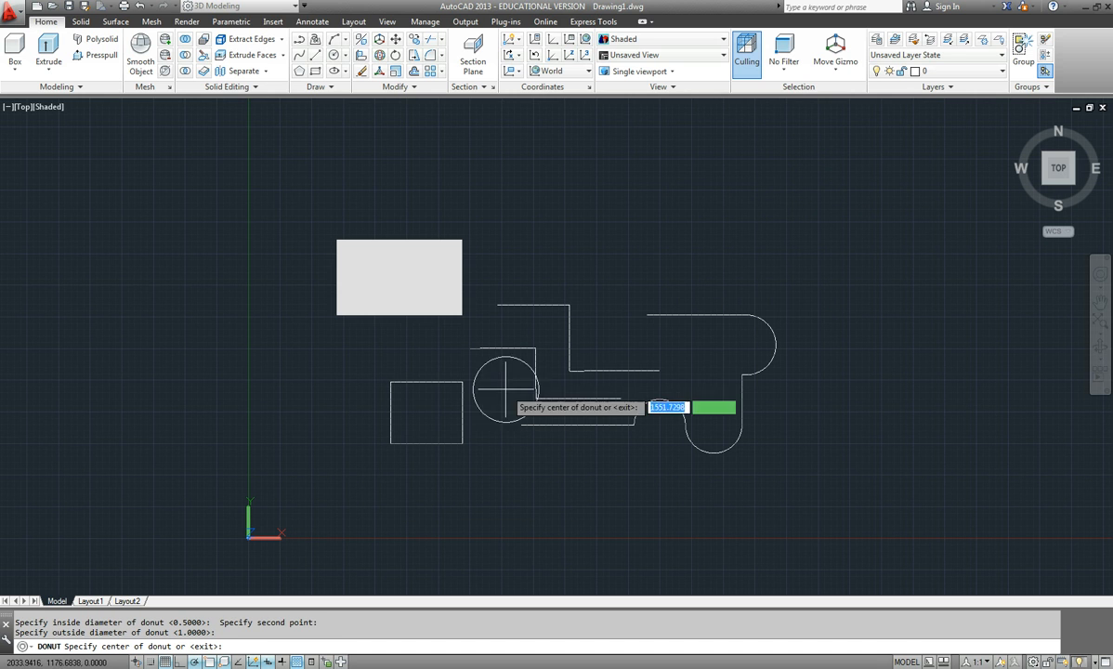
- Place three of the donuts above and to the right of the arc-ended polyline and end the command
left_click(641, 202)
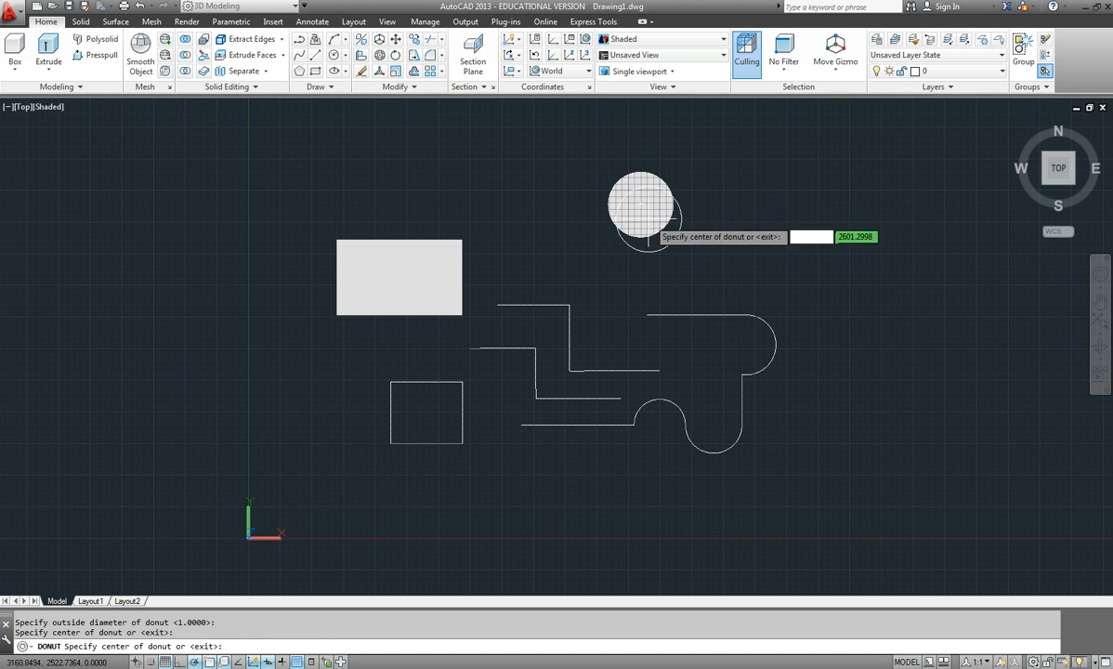
left_click(785, 240)
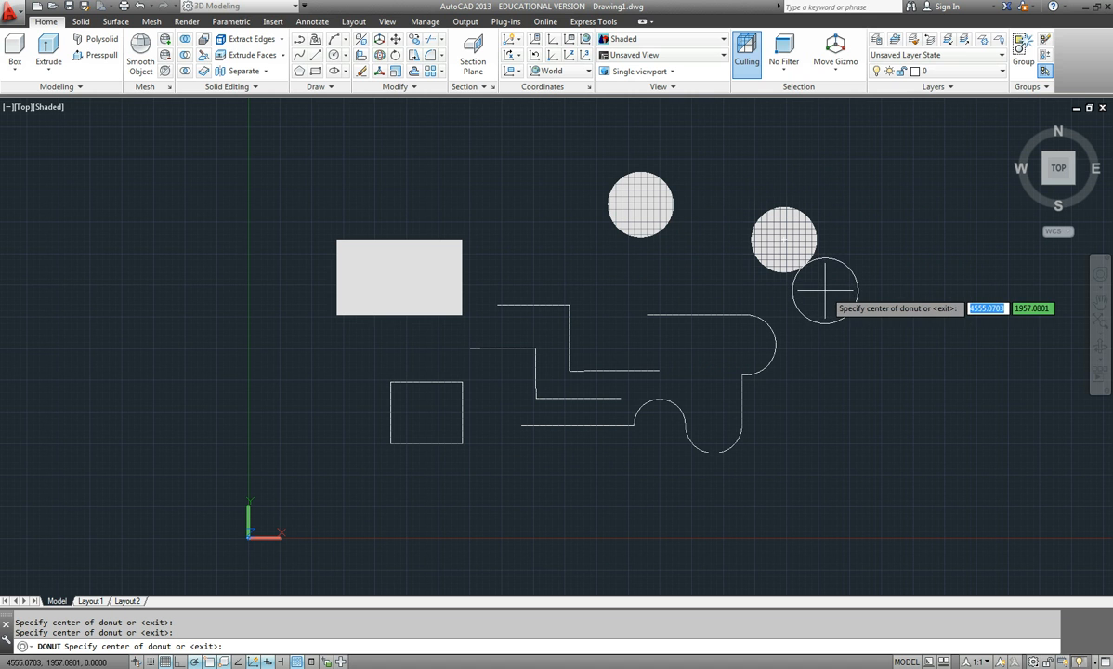
left_click(849, 326)
key("Escape")
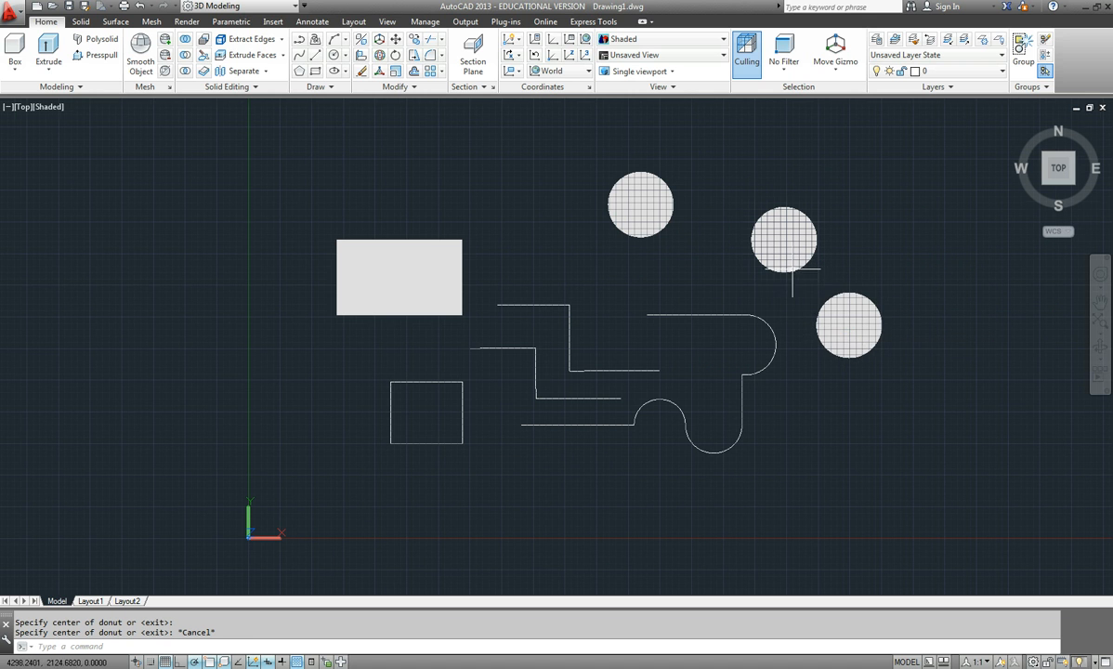
scroll(781, 233, "up", 9)
scroll(779, 235, "down", 10)
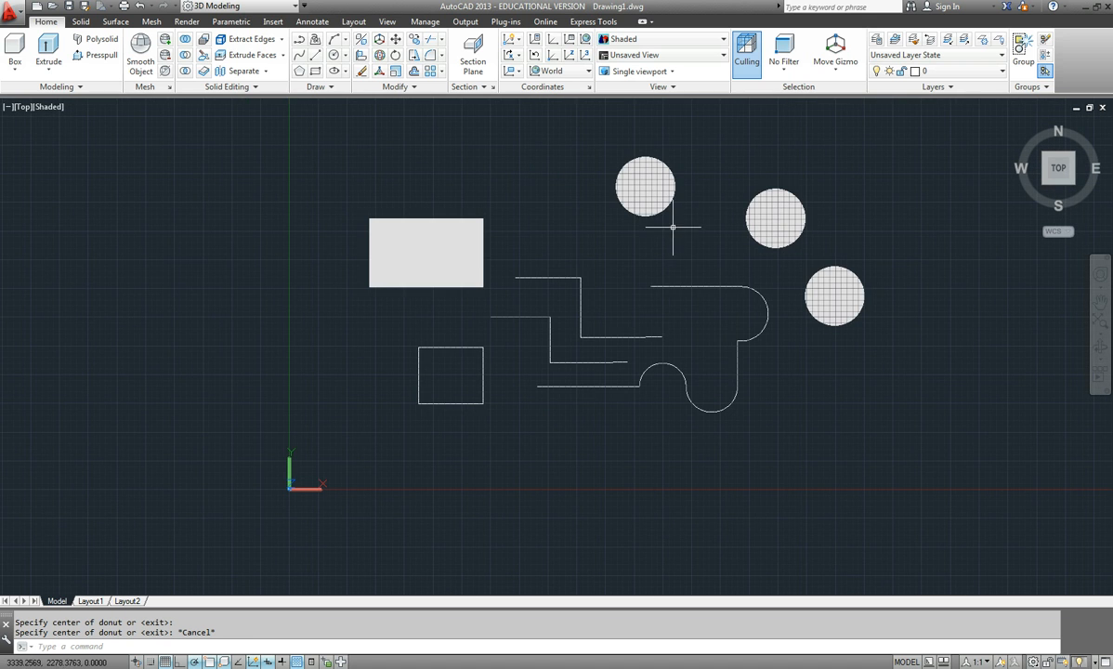
- Draw three donuts with inside diameter 20 and outside diameter 200 in a row below the polylines
scroll(668, 221, "down", 2)
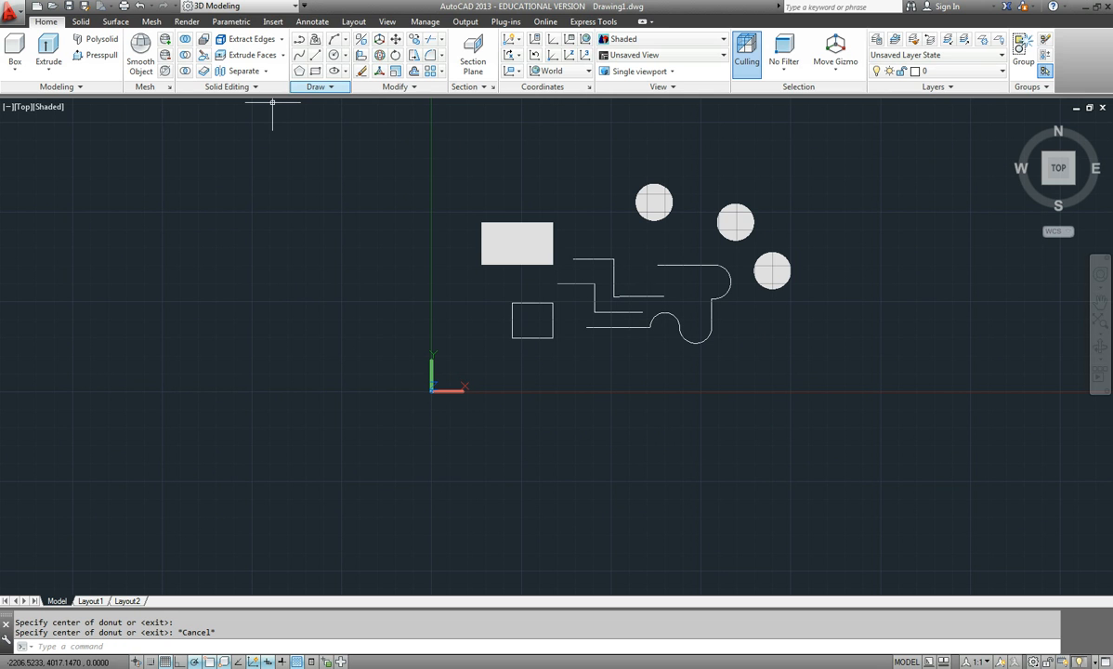
key("Return")
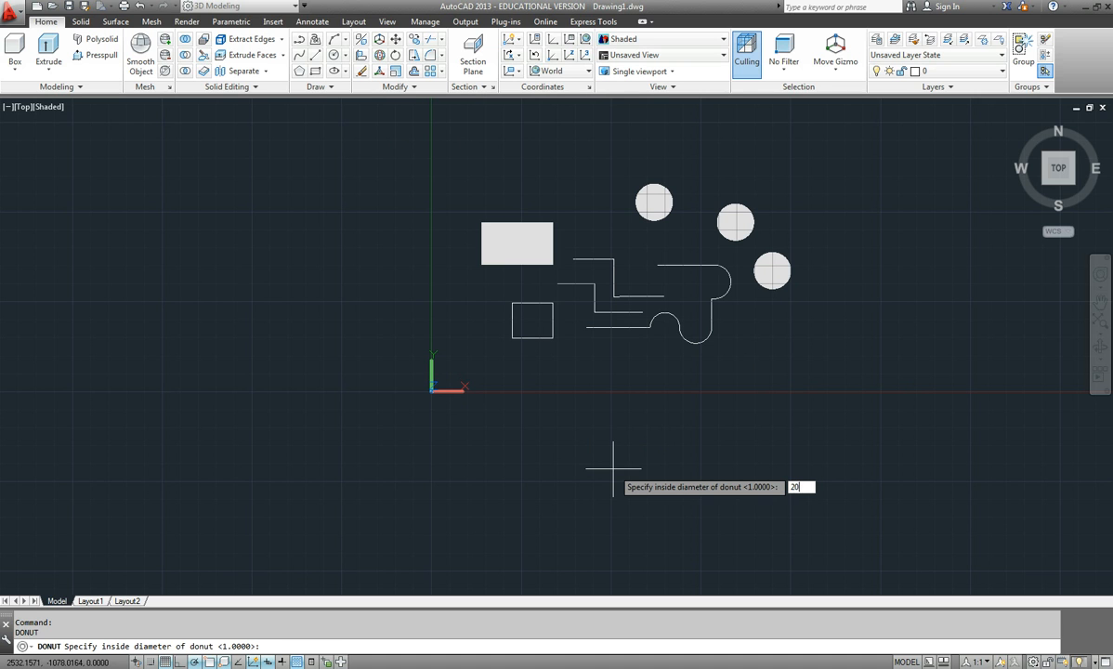
key("Return")
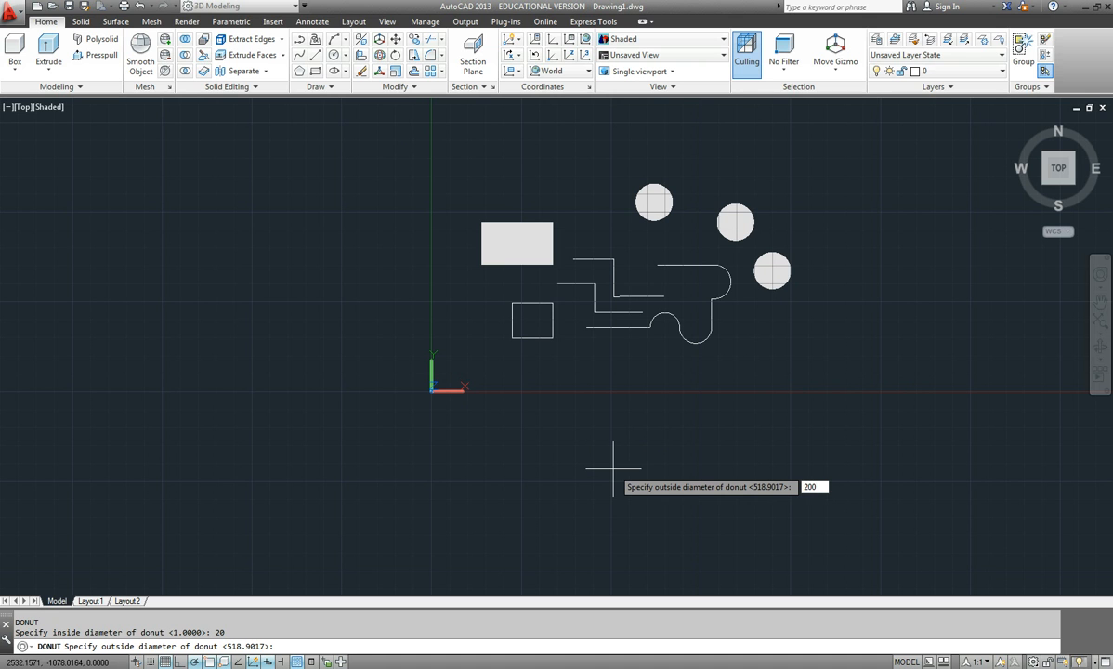
key("Return")
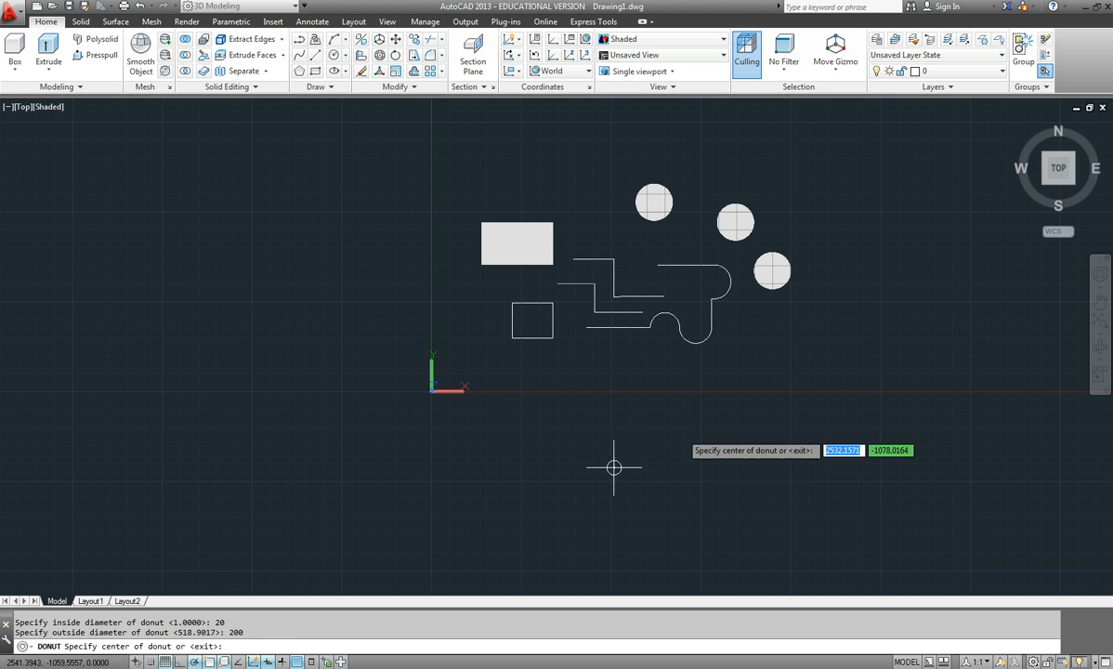
left_click(718, 396)
scroll(717, 394, "up", 10)
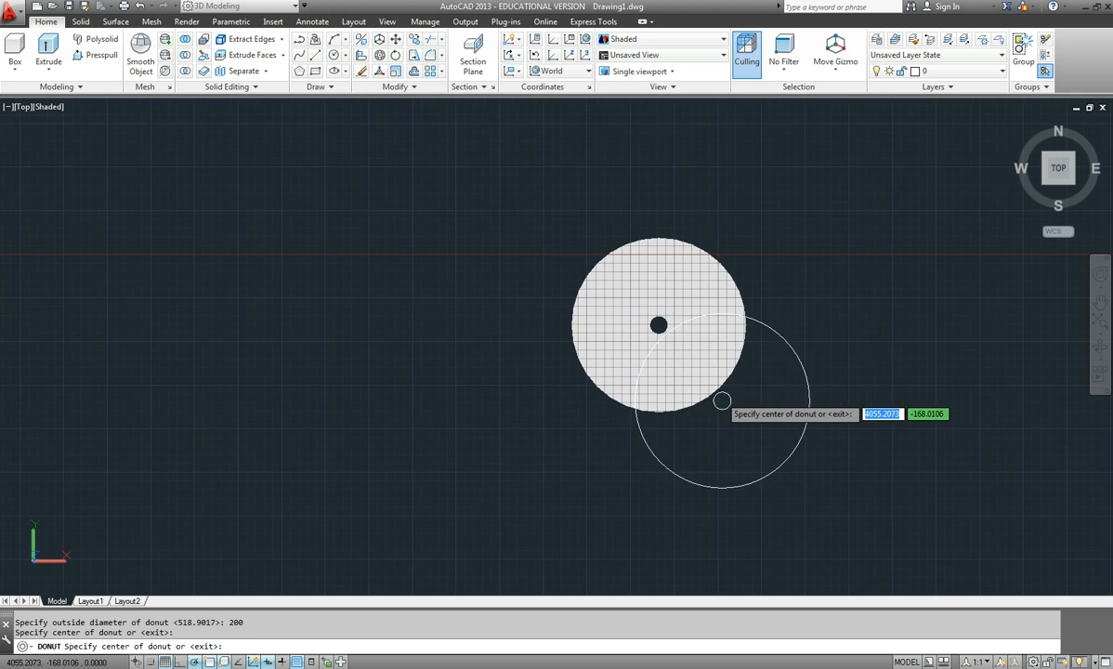
left_click(905, 343)
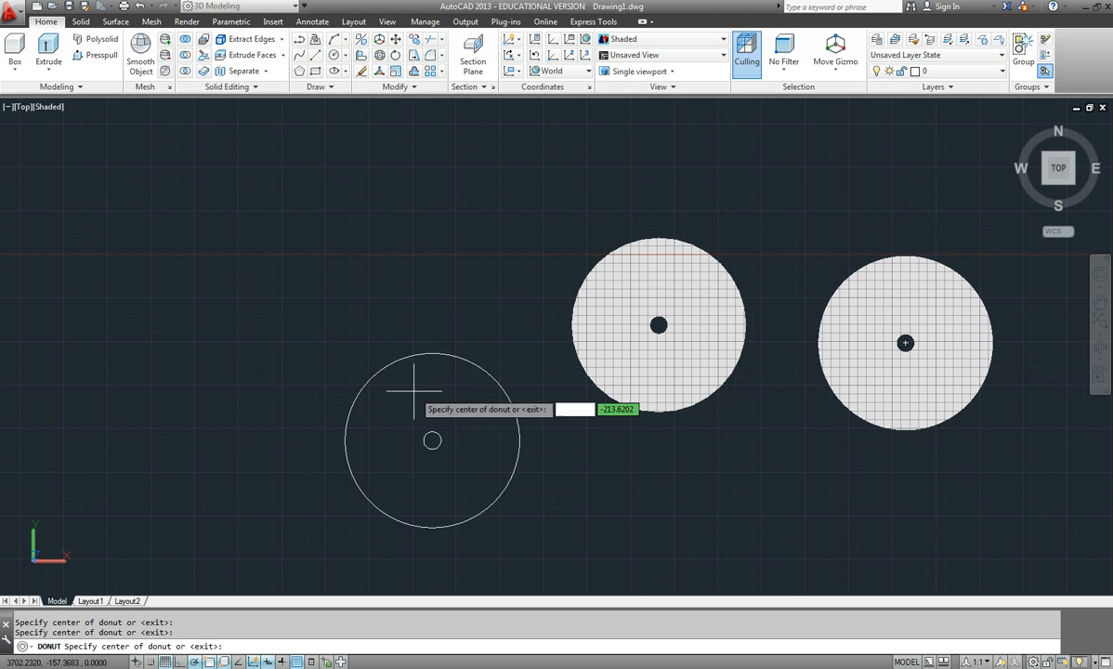
left_click(331, 318)
key("Escape")
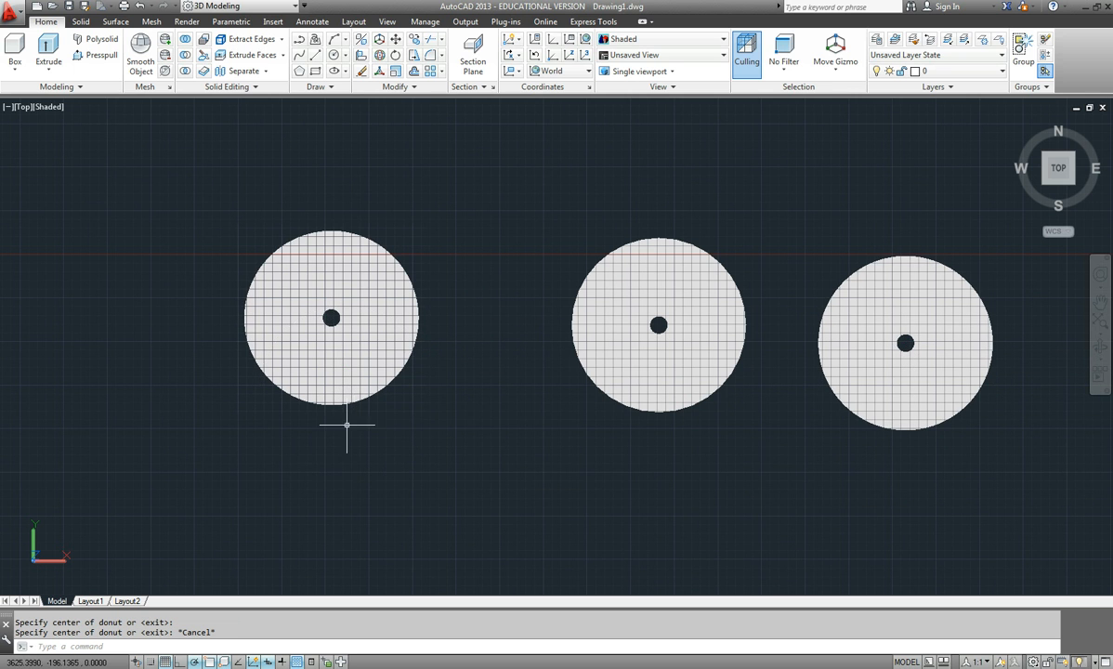
- Start a polyline in the empty area east of the existing shapes, with starting and ending width 10
scroll(357, 426, "down", 8)
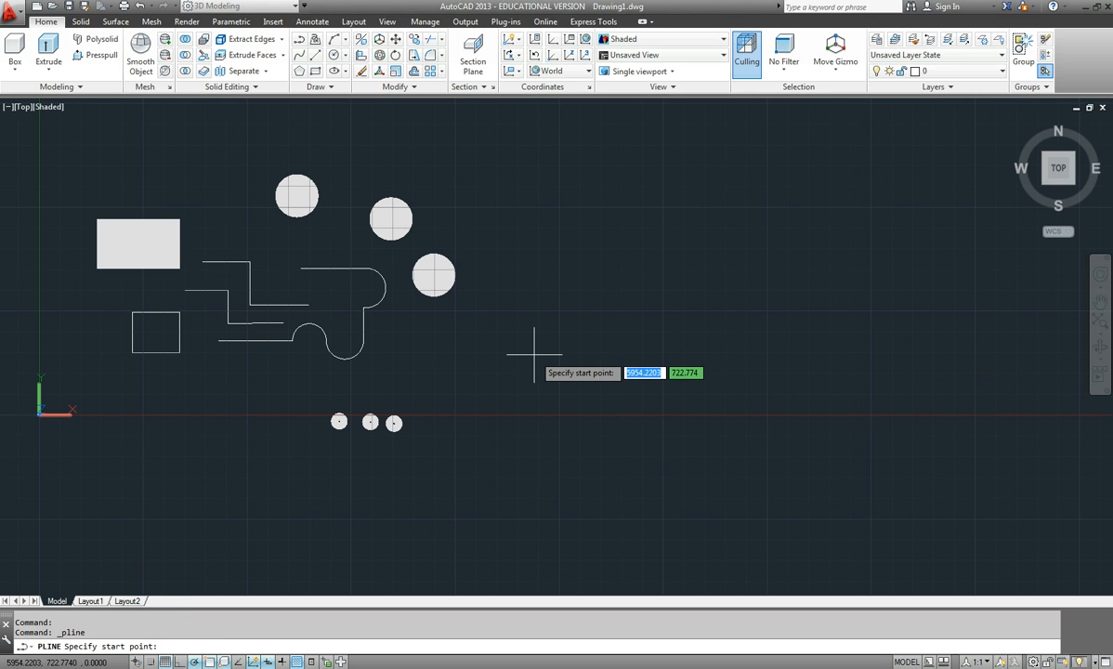
left_click(535, 354)
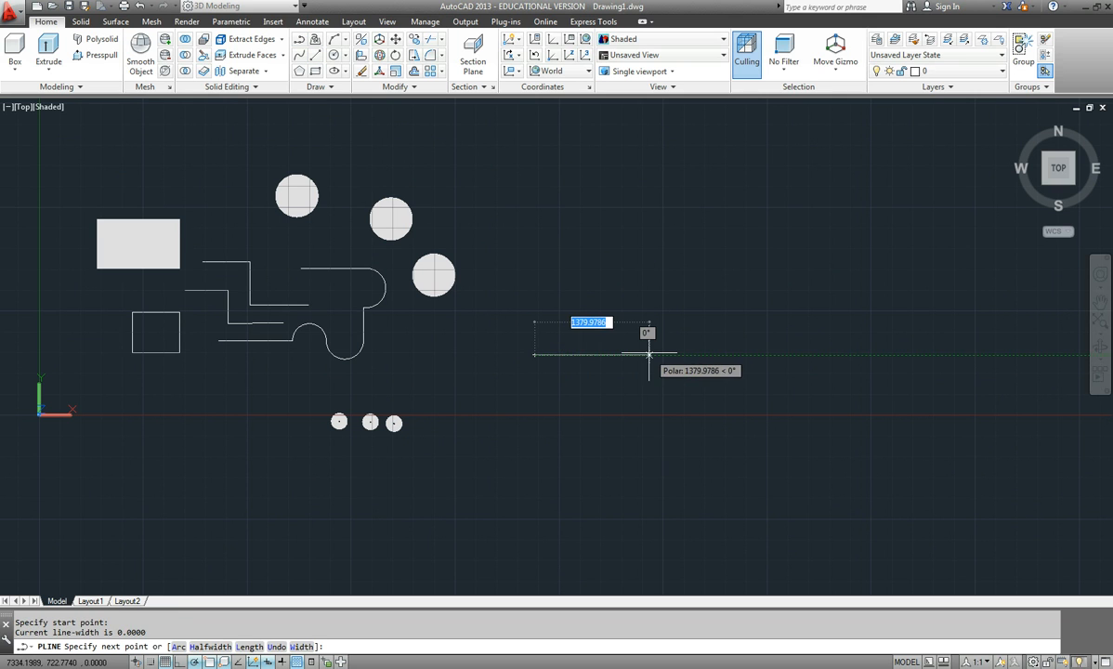
type("w")
key("Return")
type("1")
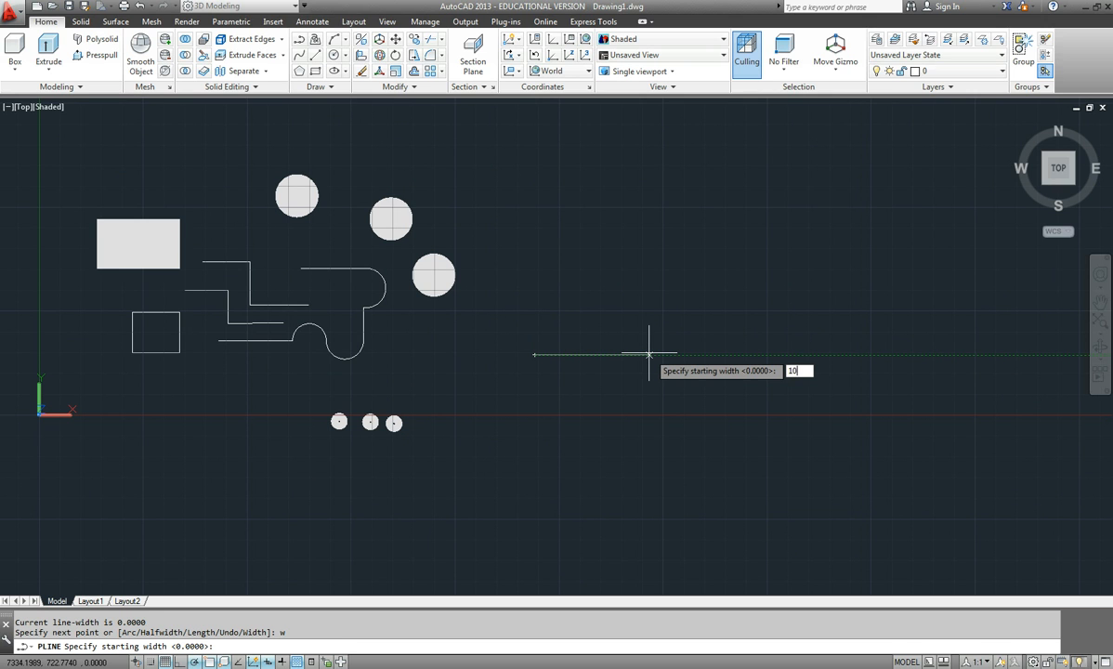
type("0")
key("Return")
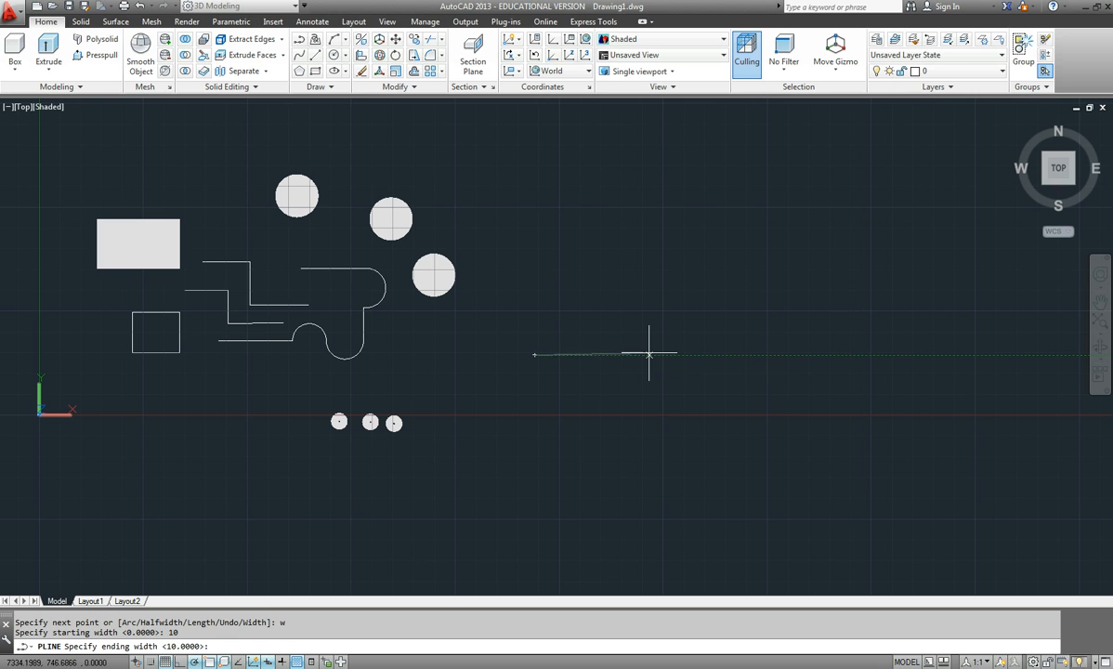
key("Return")
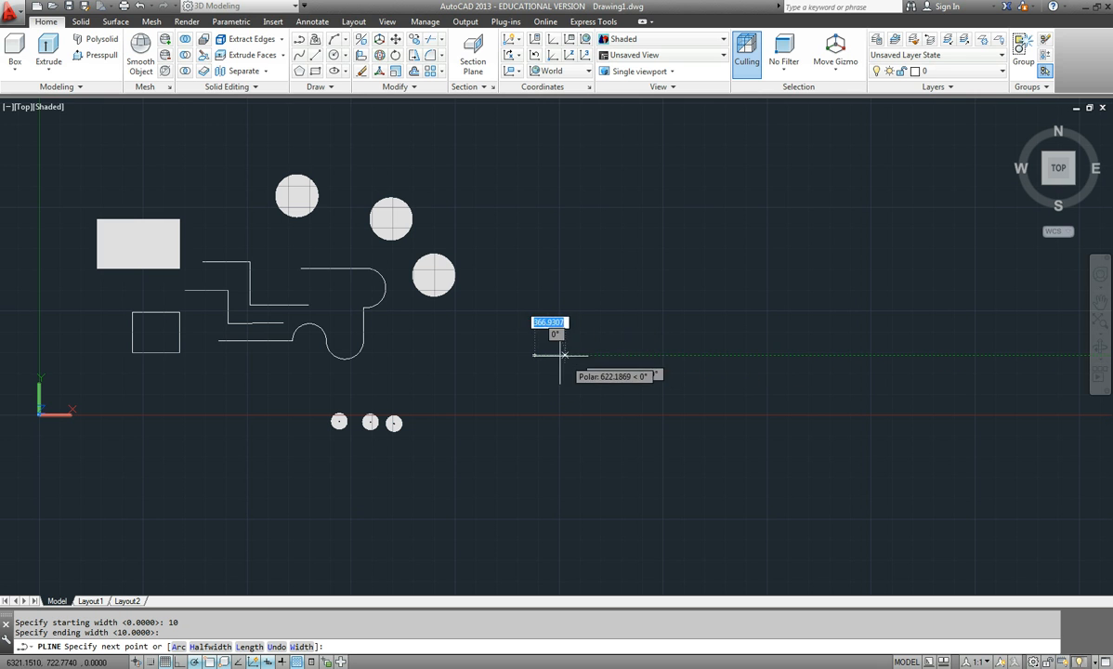
- Draw the wide polyline straight down, continue it west to the easternmost small donut and end it
left_click(535, 415)
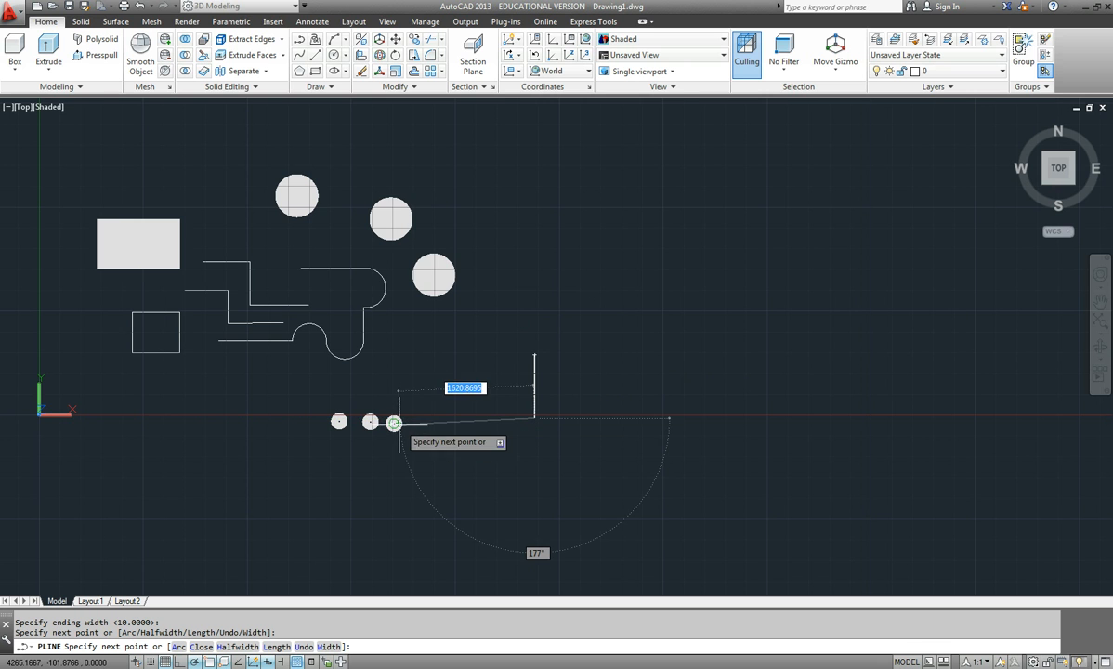
scroll(394, 423, "up", 5)
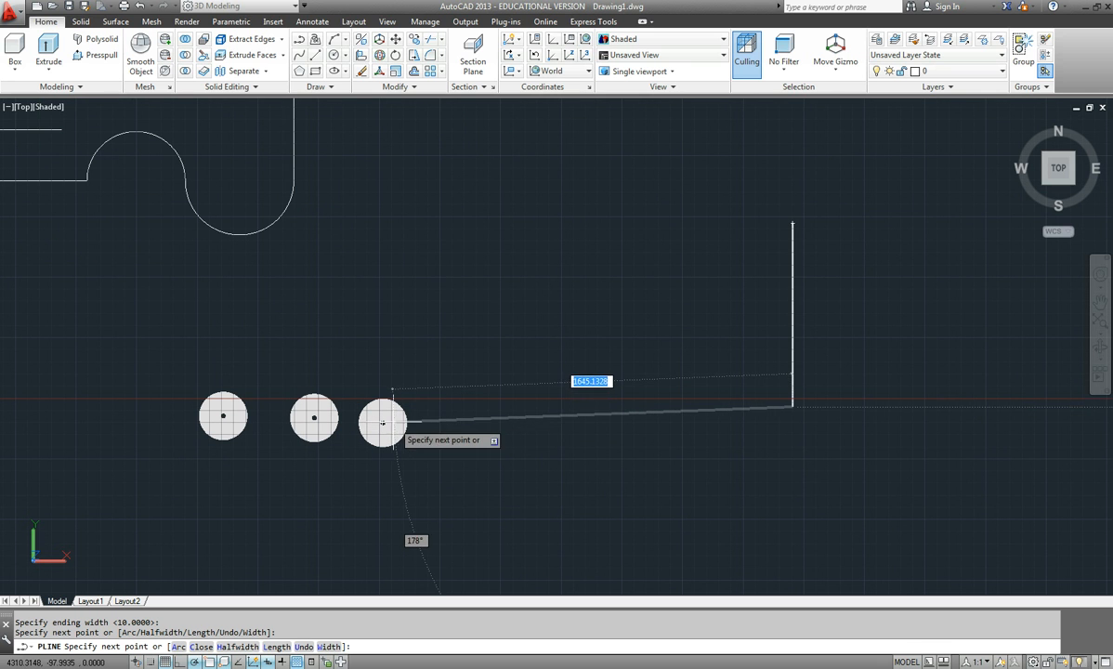
left_click(398, 423)
key("Escape")
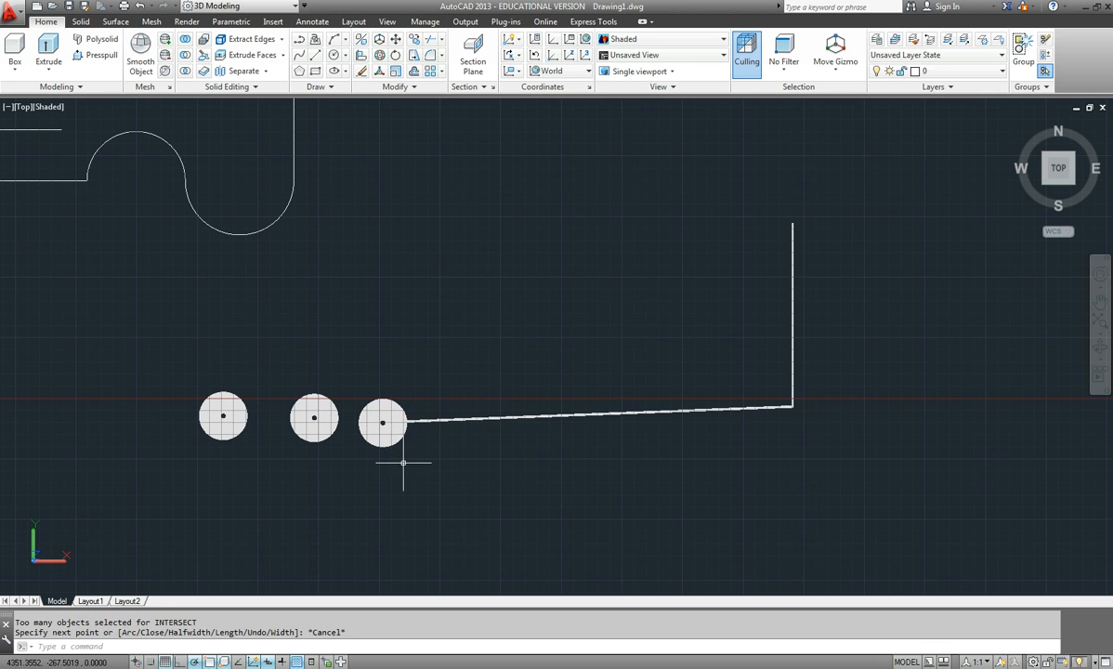
scroll(400, 479, "down", 3)
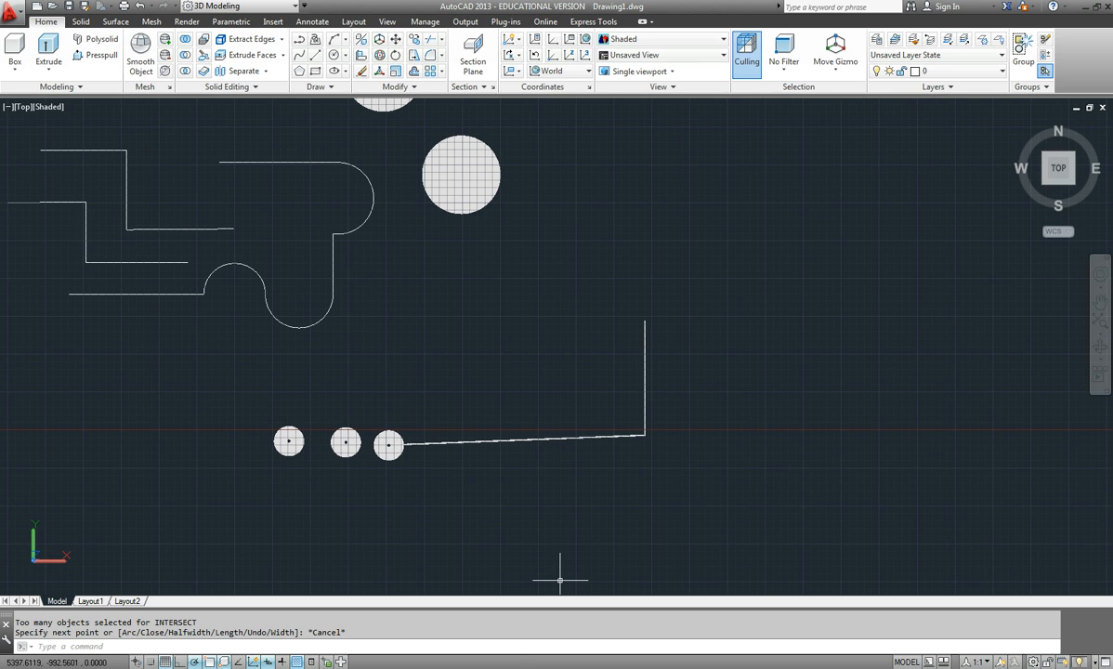